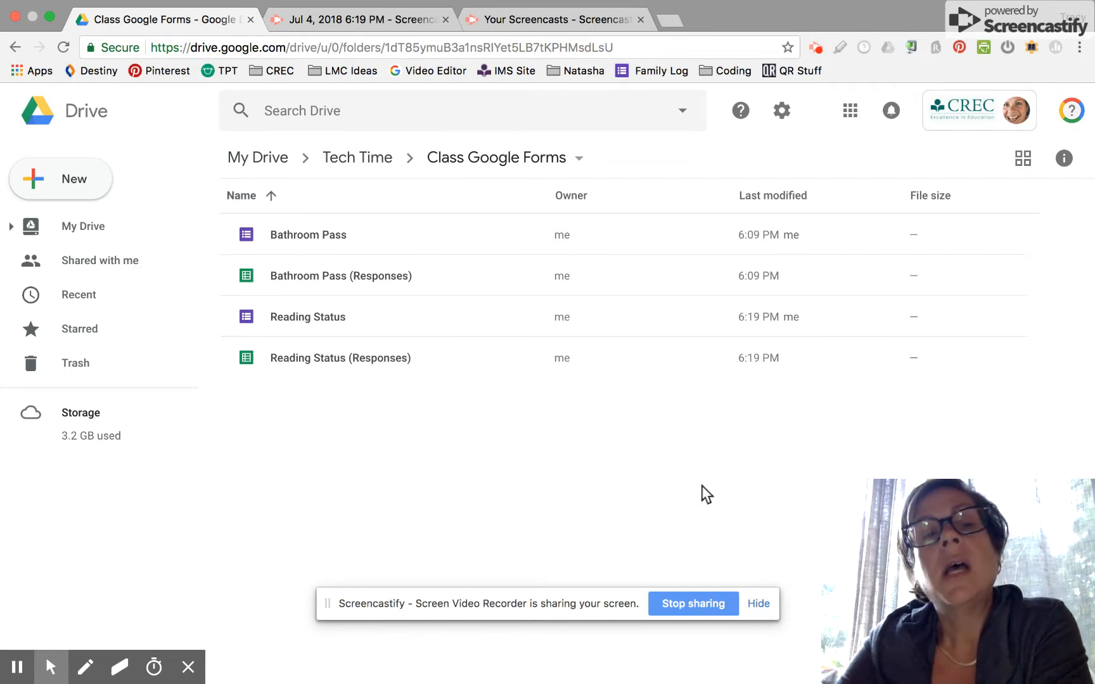
Create a new blank Google Form in the Class Google Forms folder.
{"action": "left_click", "coordinate": [96, 179]}
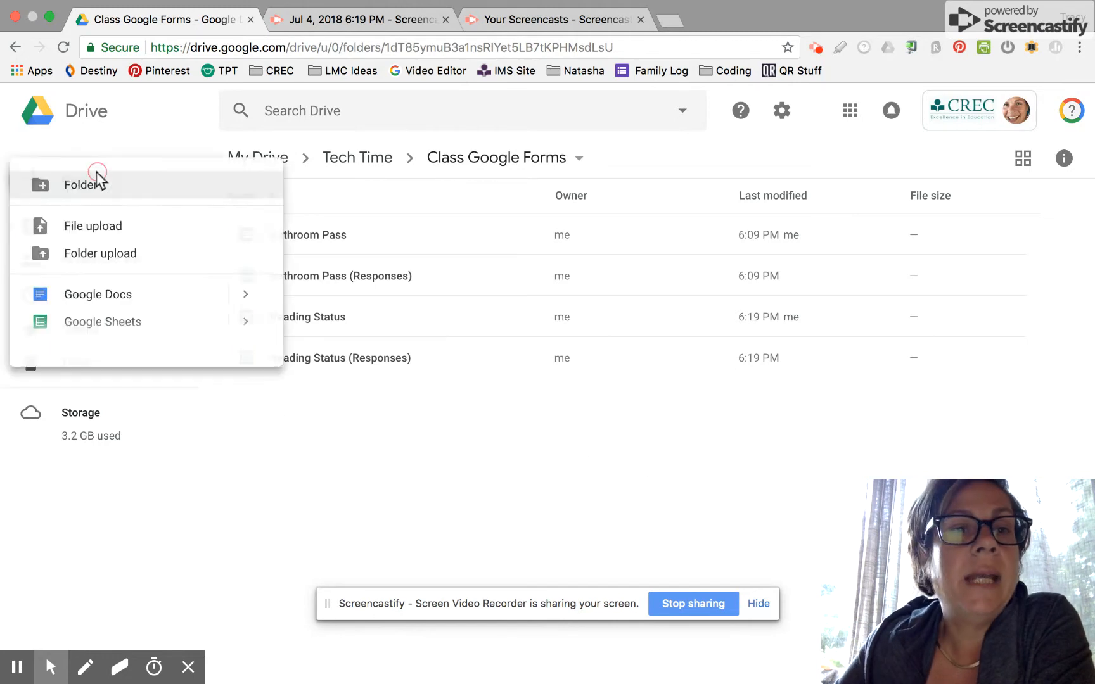
{"action": "mouse_move", "coordinate": [150, 381]}
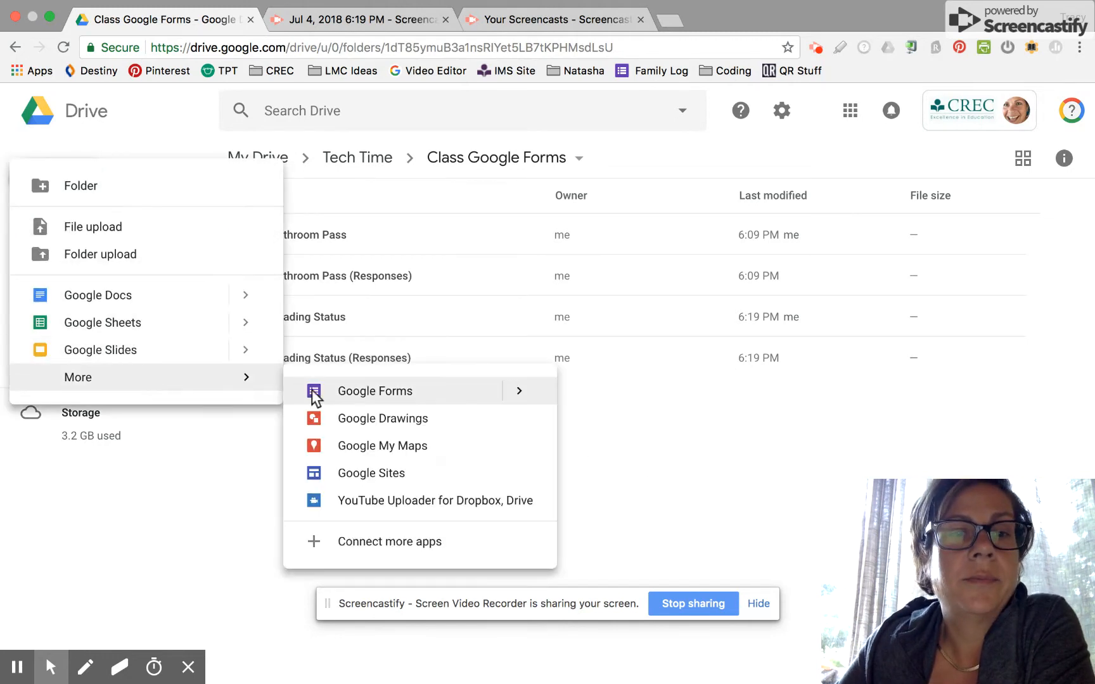
{"action": "left_click", "coordinate": [312, 391]}
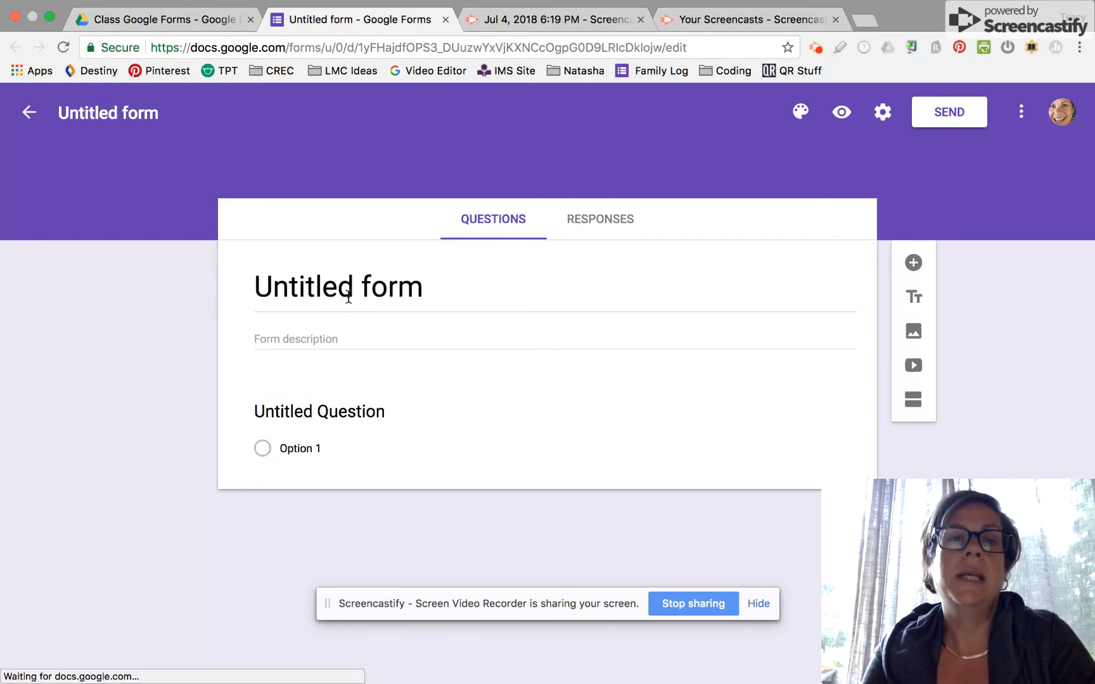
Title the form "Confidential Reporting" and apply the same title as its file name.
{"action": "left_click", "coordinate": [349, 298]}
{"action": "type", "text": "Confi"}
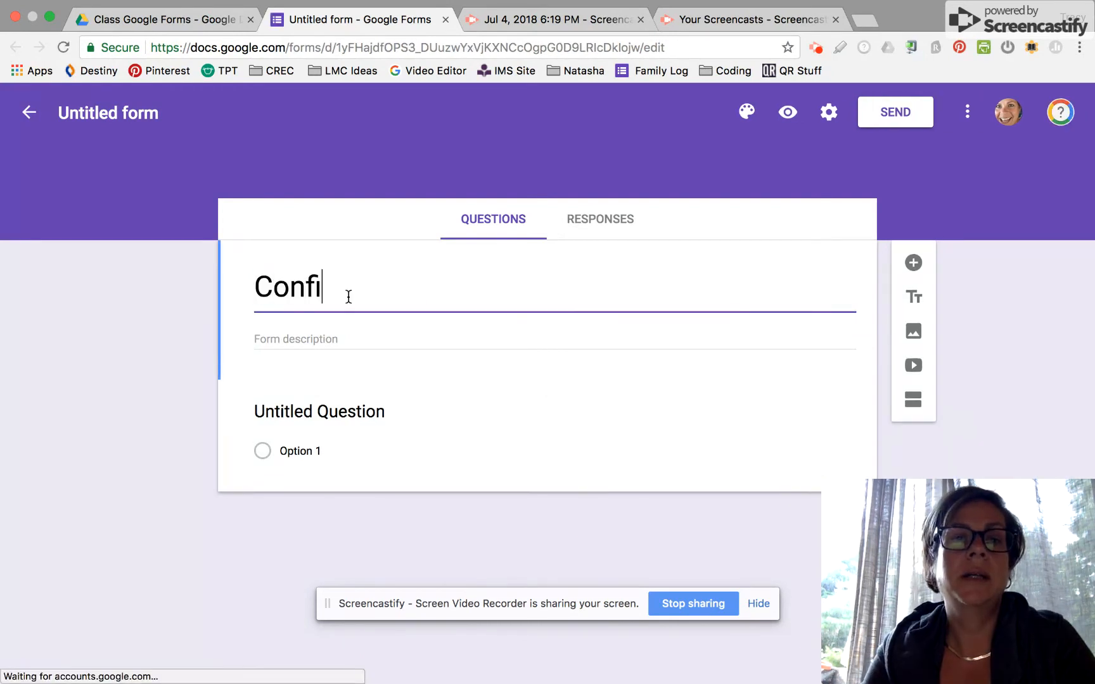
{"action": "type", "text": "dential Reporting"}
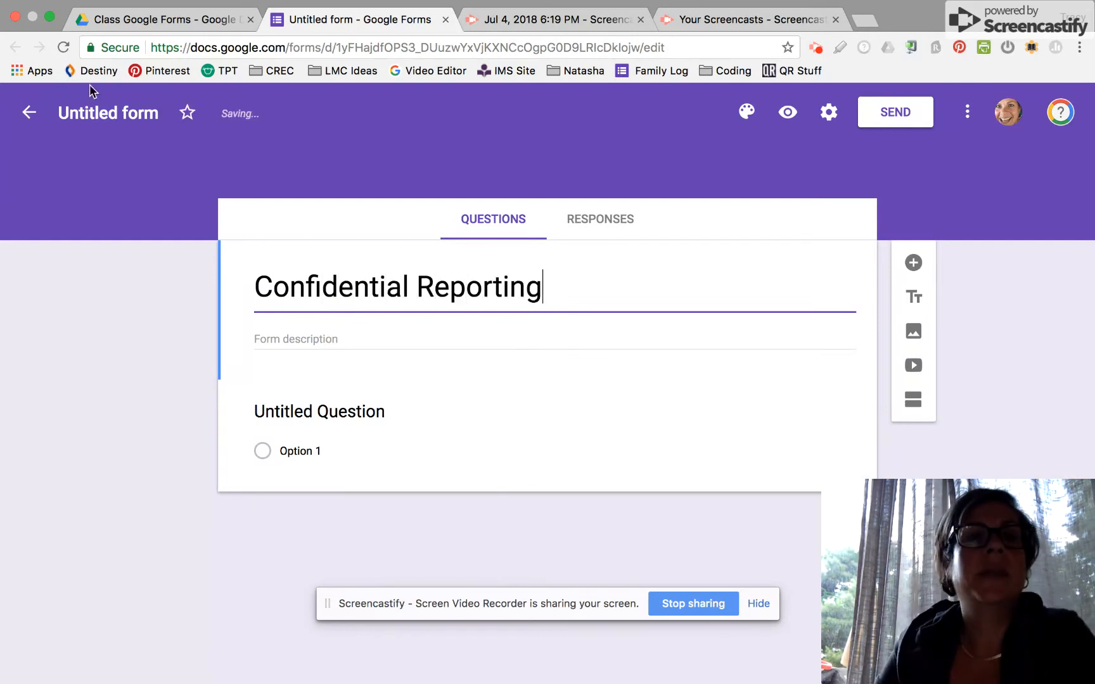
{"action": "left_click", "coordinate": [97, 126]}
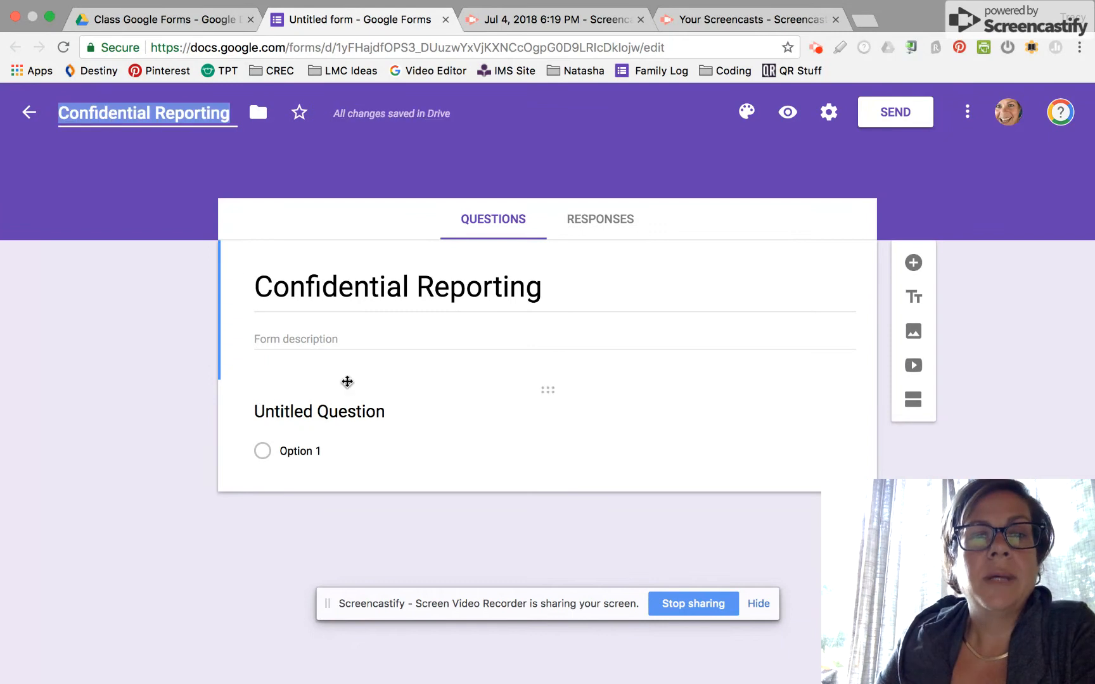
Label the first question "Name" and add a second question reading "What are you reporting?".
{"action": "left_click", "coordinate": [340, 406]}
{"action": "type", "text": "Name"}
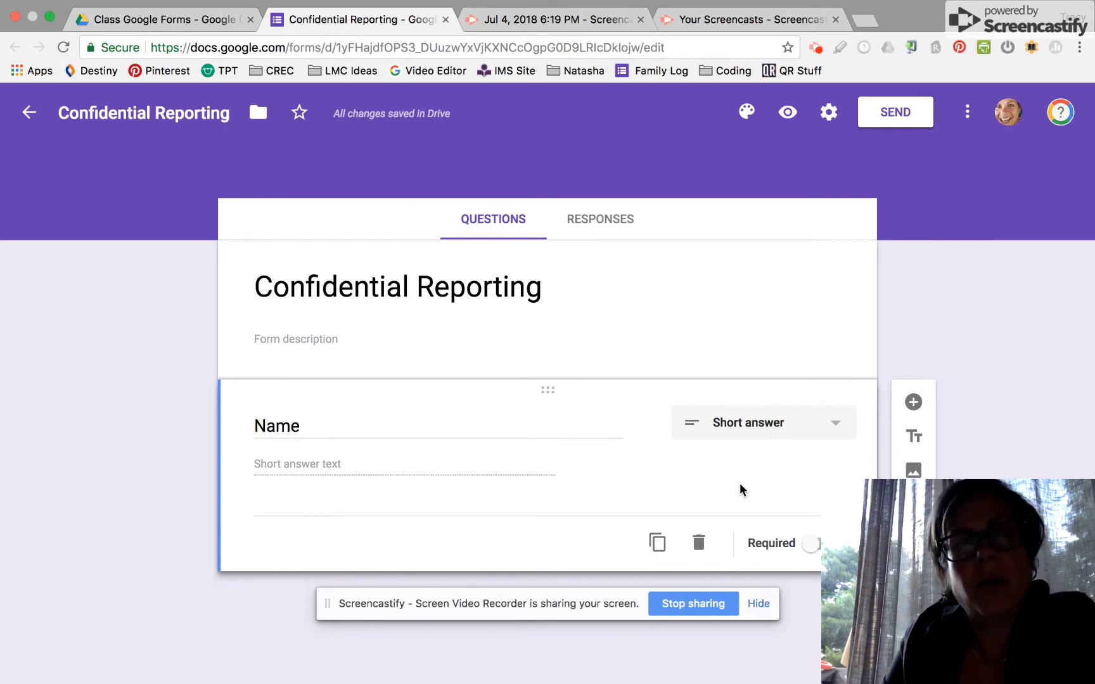
{"action": "left_click", "coordinate": [914, 402]}
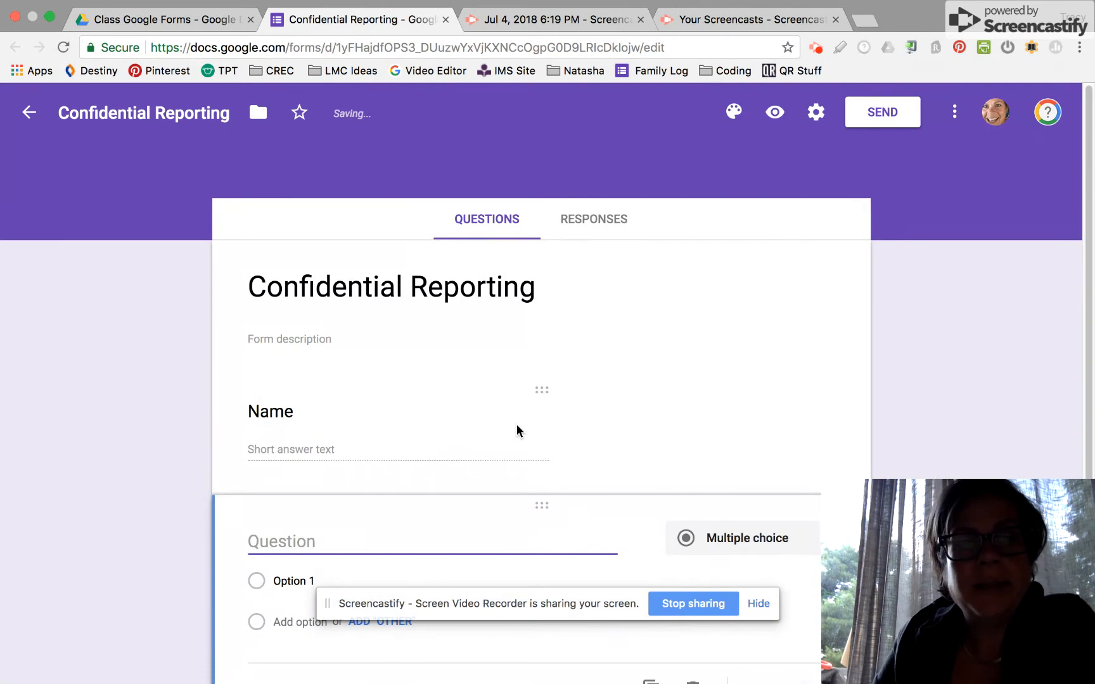
{"action": "type", "text": "What are your"}
{"action": "key", "text": "BackSpace"}
{"action": "type", "text": "rp"}
{"action": "key", "text": "BackSpace"}
{"action": "type", "text": "eporting?"}
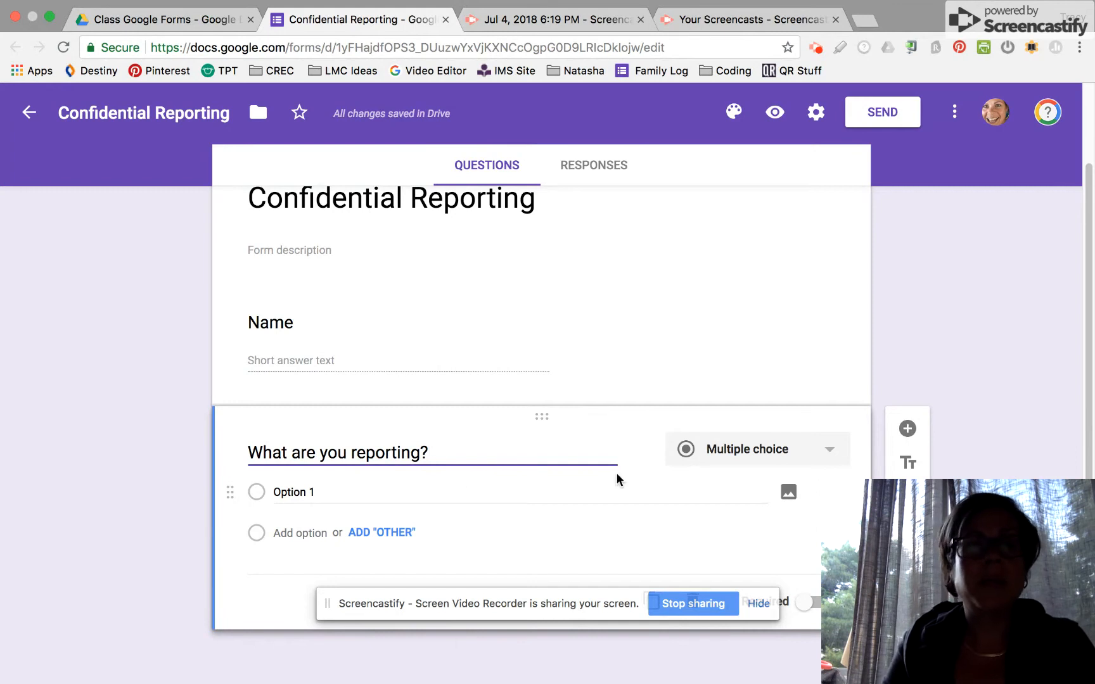
Change the "What are you reporting?" question to a paragraph answer and make it required.
{"action": "left_click", "coordinate": [730, 450]}
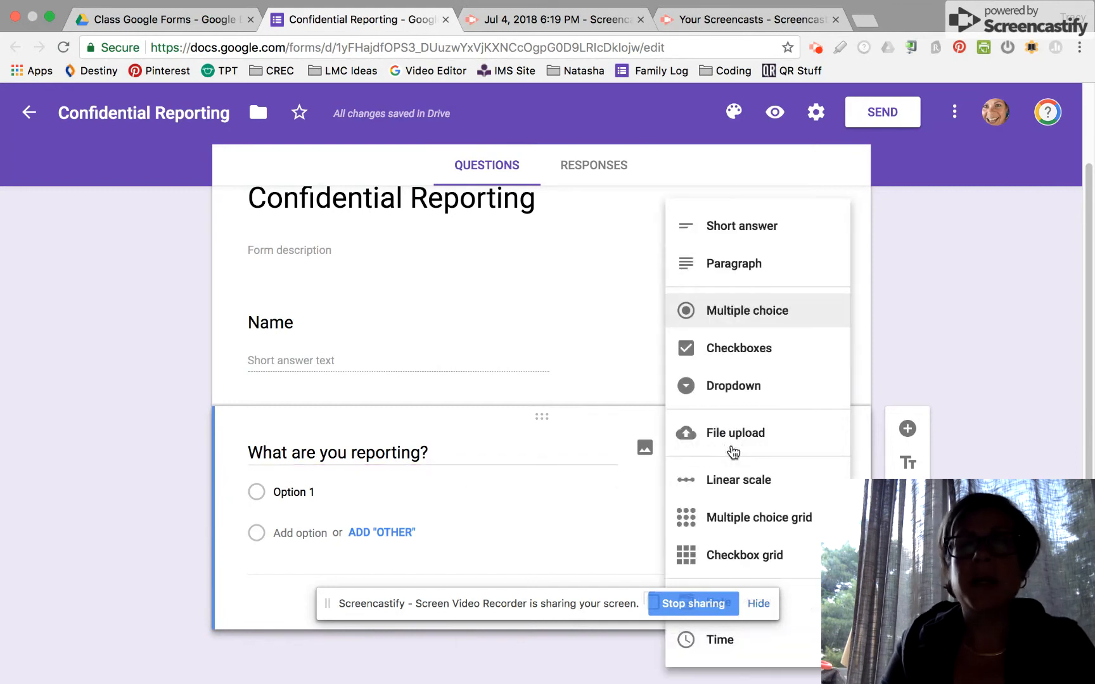
{"action": "left_click", "coordinate": [758, 266]}
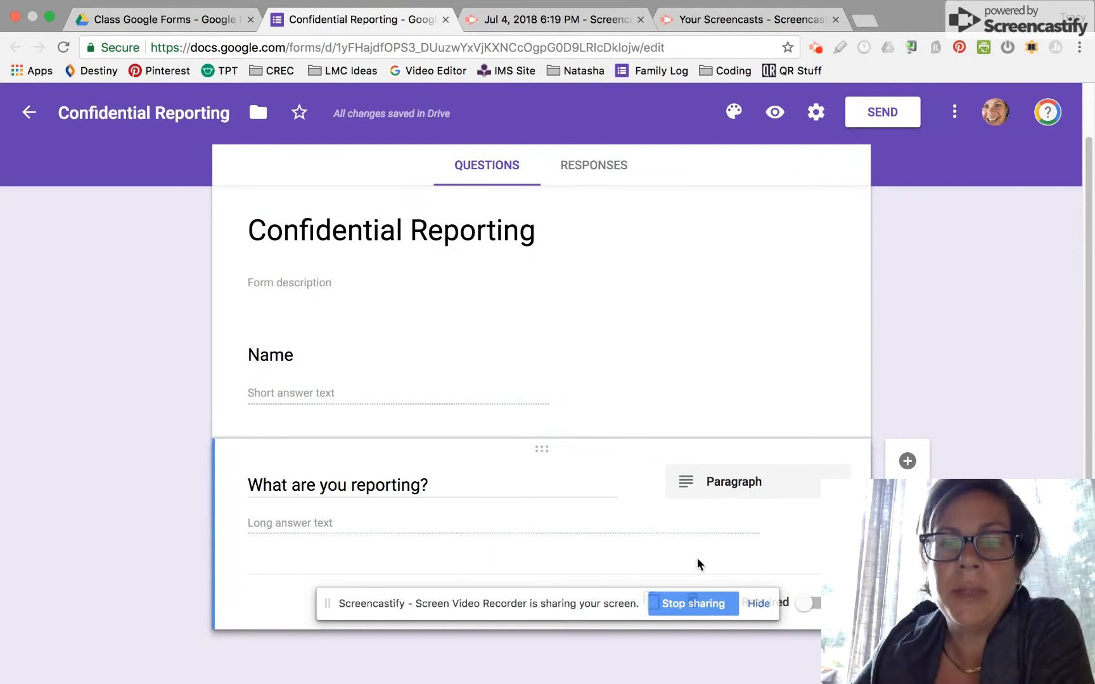
{"action": "left_click", "coordinate": [810, 605]}
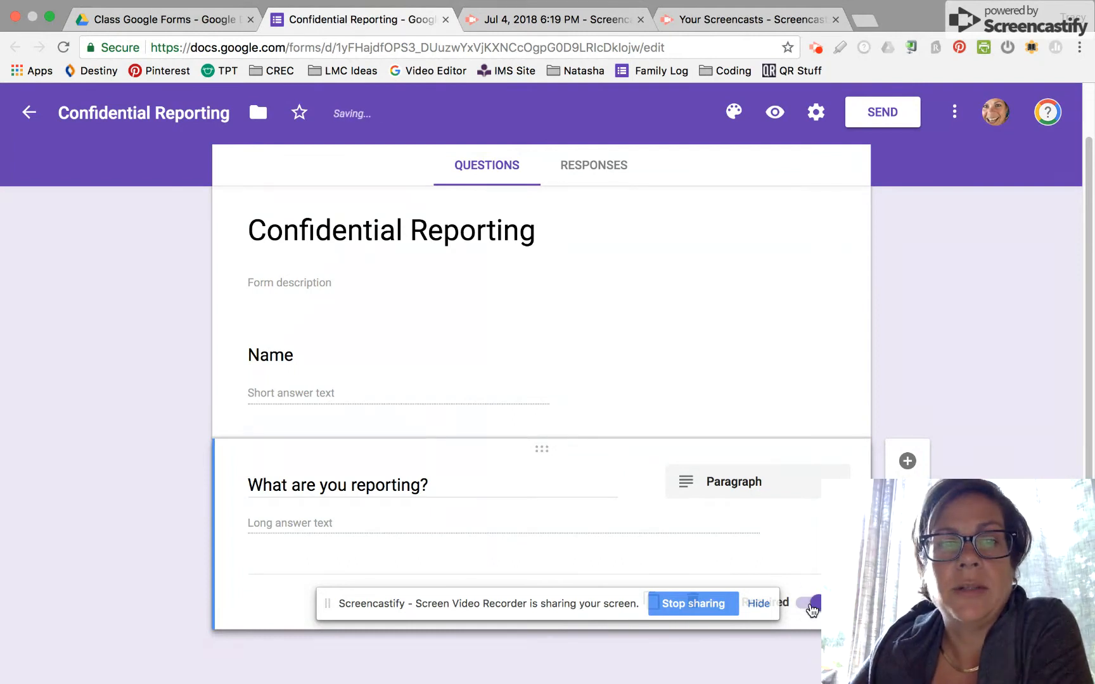
{"action": "left_click", "coordinate": [729, 379]}
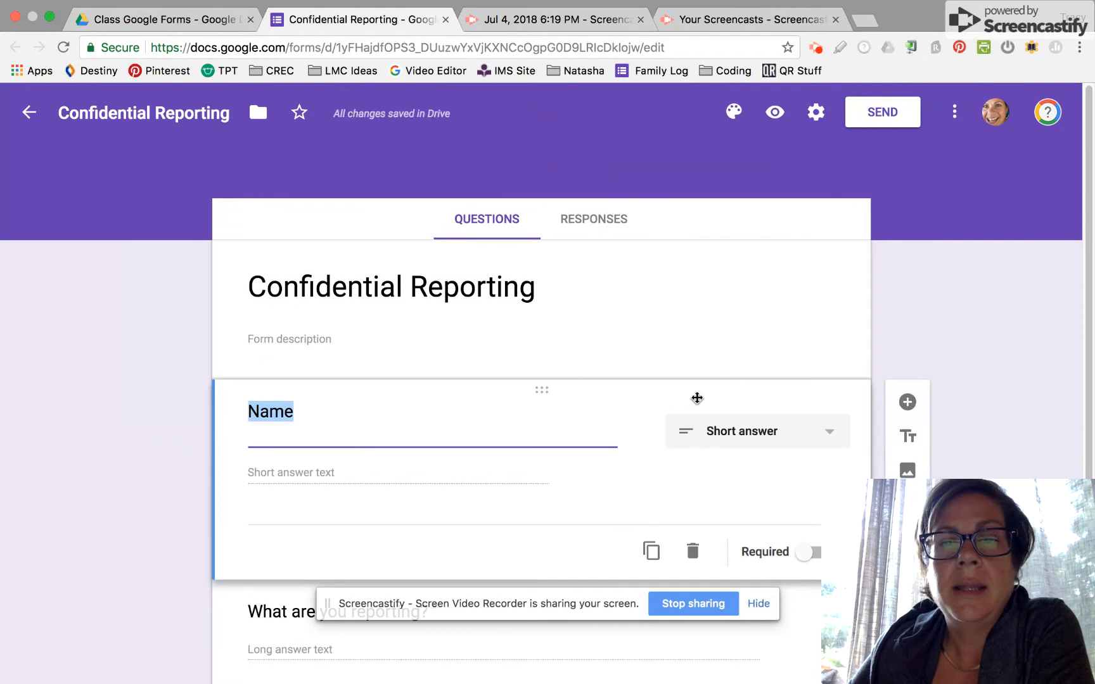
{"action": "left_click", "coordinate": [714, 335]}
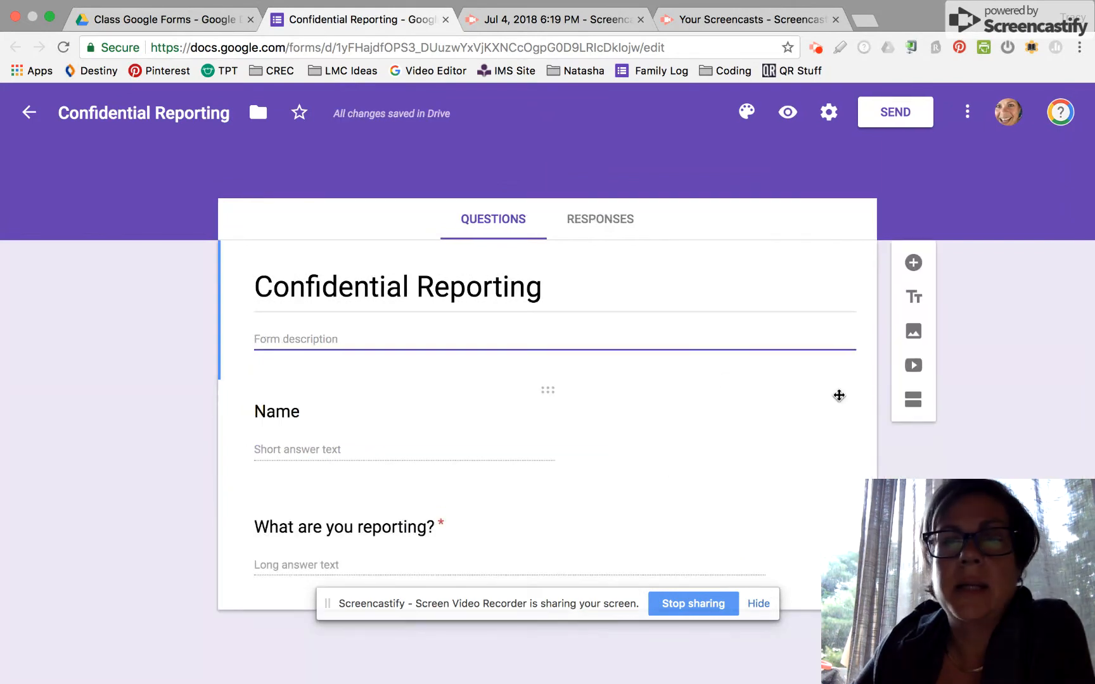
Link the form's responses to the existing Bathroom Pass (Responses) spreadsheet.
{"action": "left_click", "coordinate": [607, 232]}
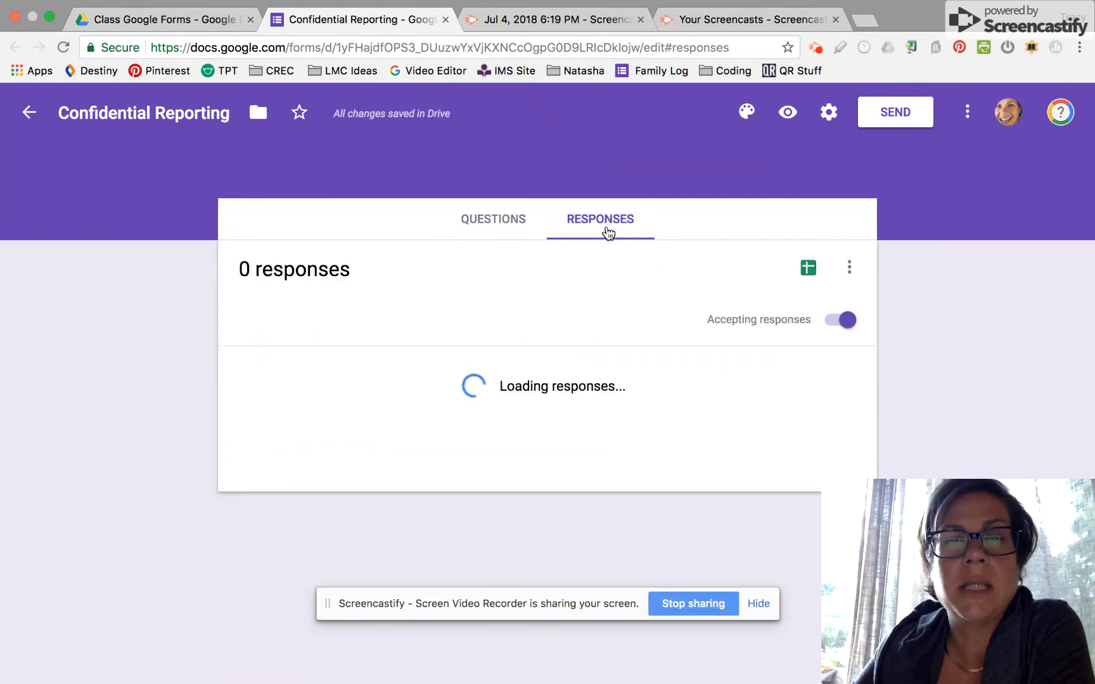
{"action": "left_click", "coordinate": [810, 282]}
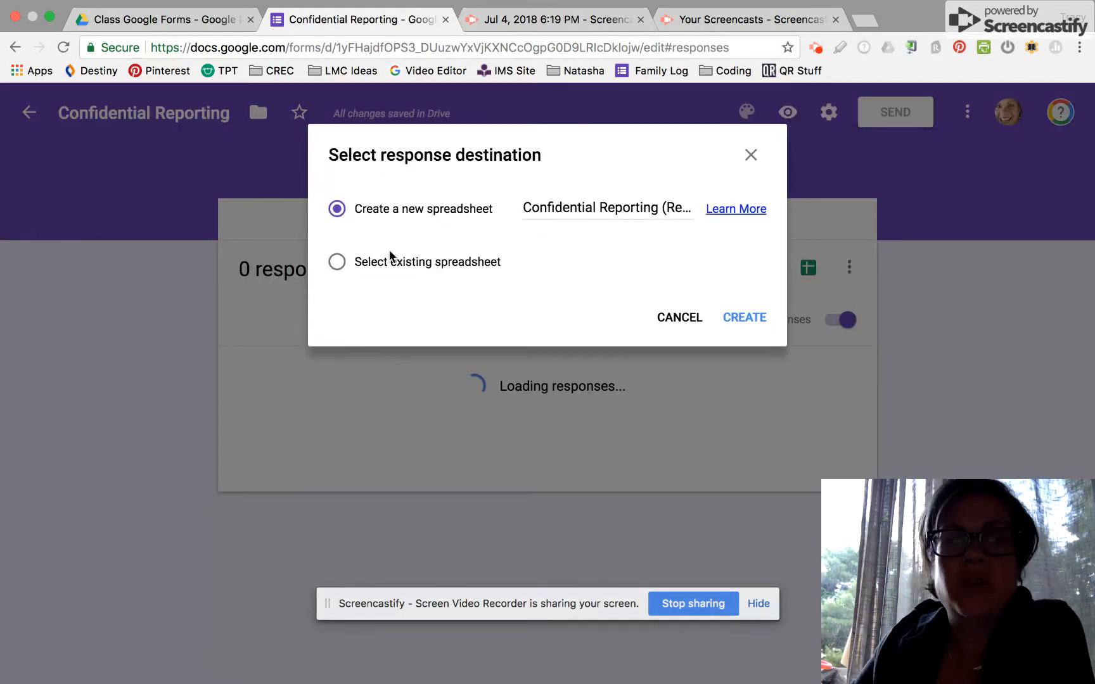
{"action": "left_click", "coordinate": [337, 263]}
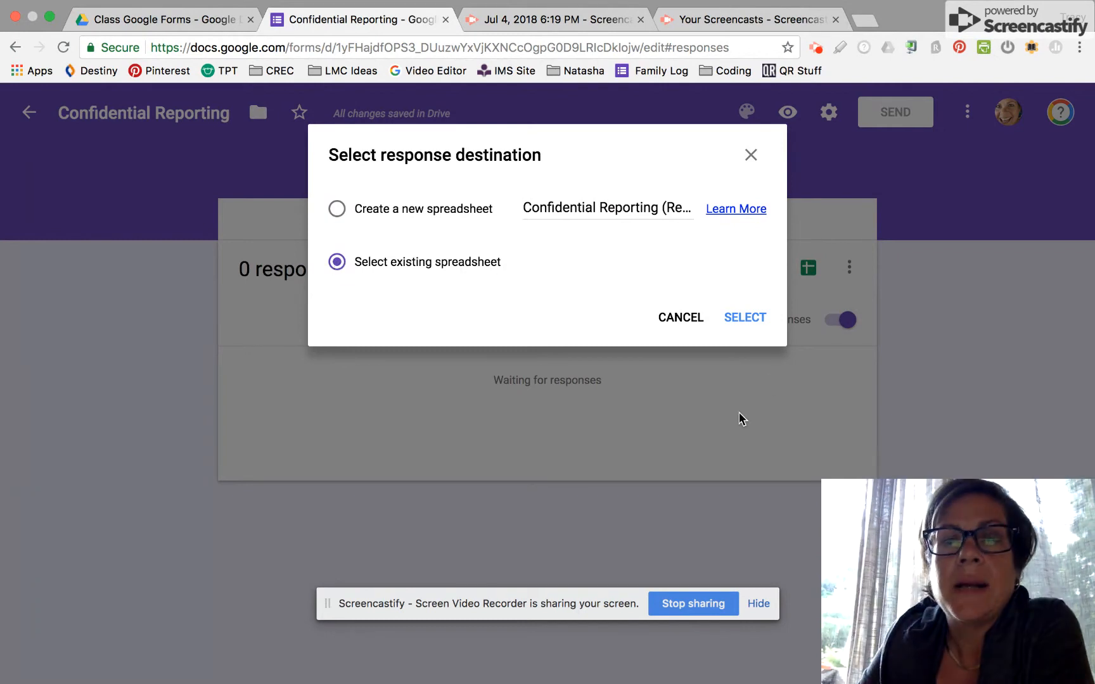
{"action": "left_click", "coordinate": [754, 319]}
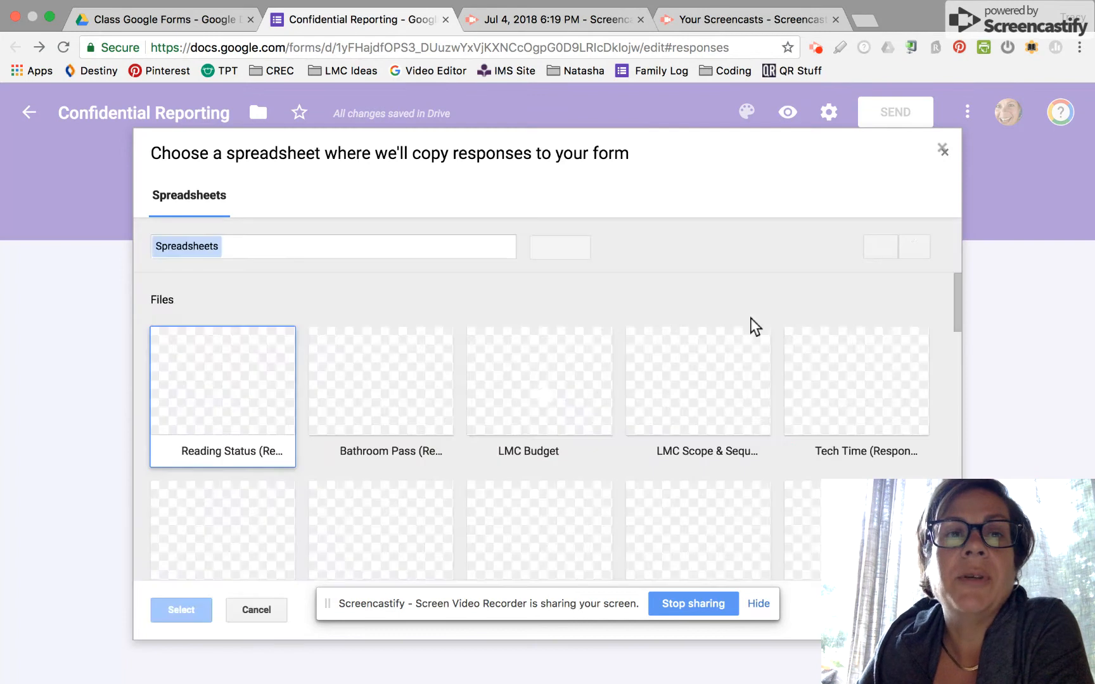
{"action": "left_click", "coordinate": [401, 356]}
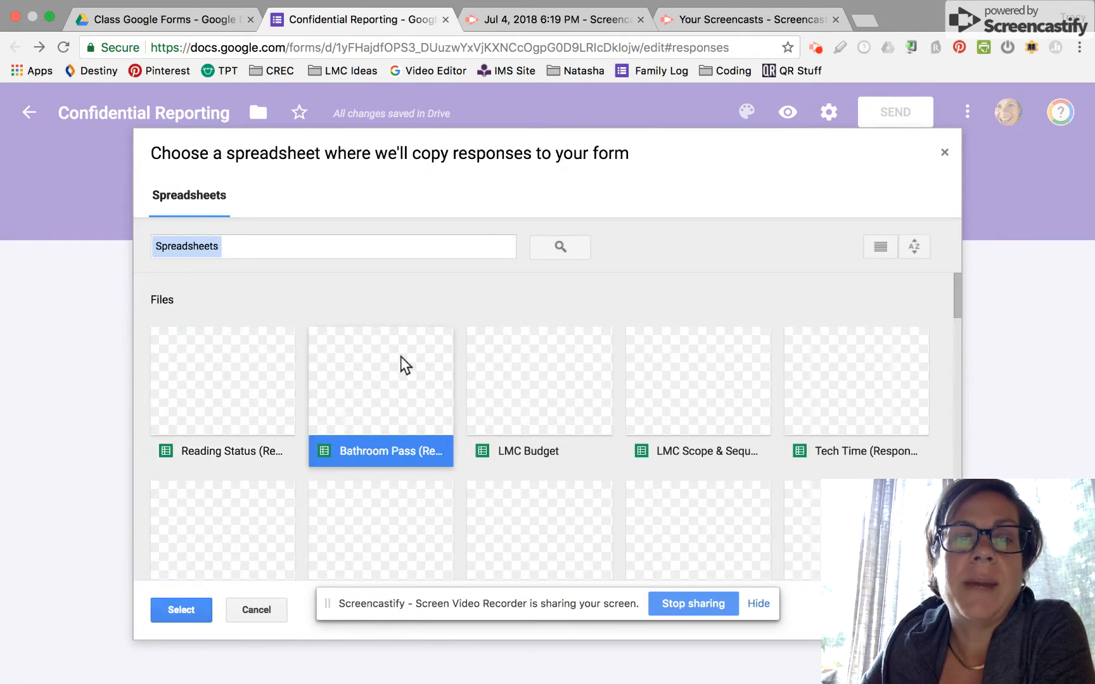
{"action": "left_click", "coordinate": [193, 618]}
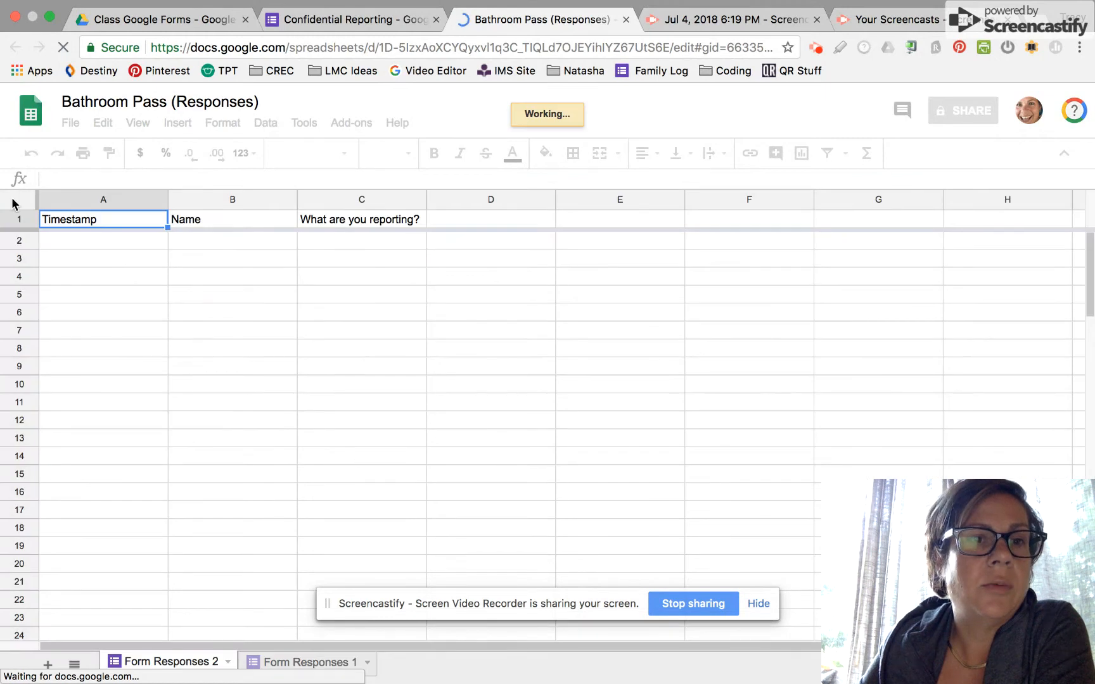
Set text wrapping to Wrap for the whole Form Responses 2 sheet and widen column C to about twice its width.
{"action": "left_click", "coordinate": [13, 204]}
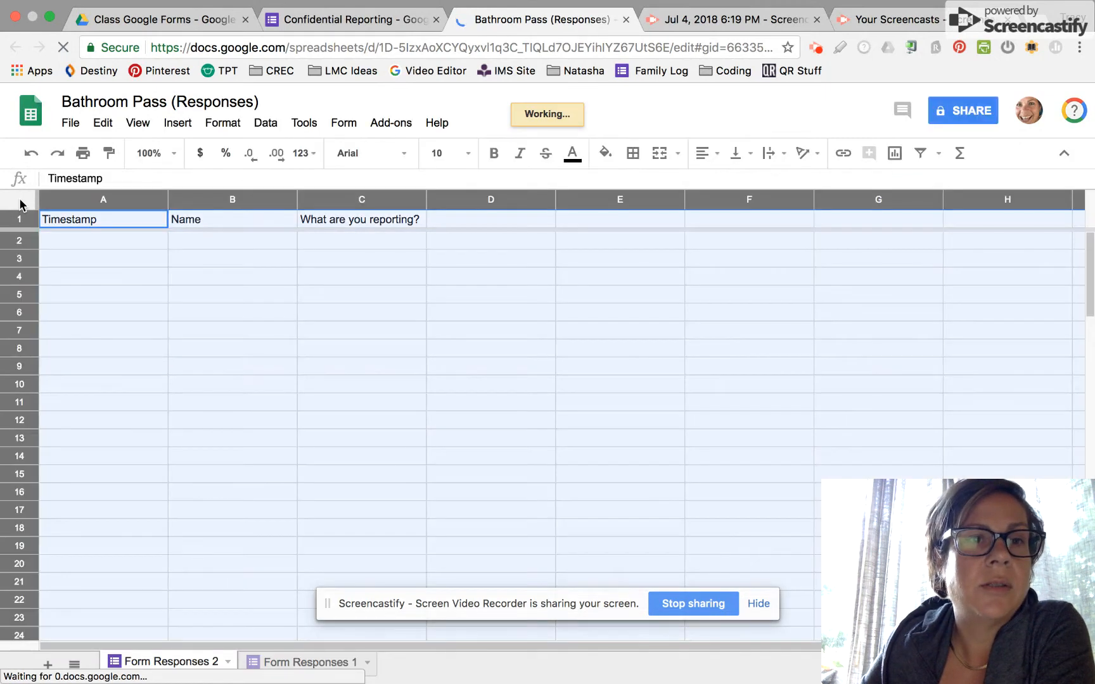
{"action": "left_click", "coordinate": [225, 124]}
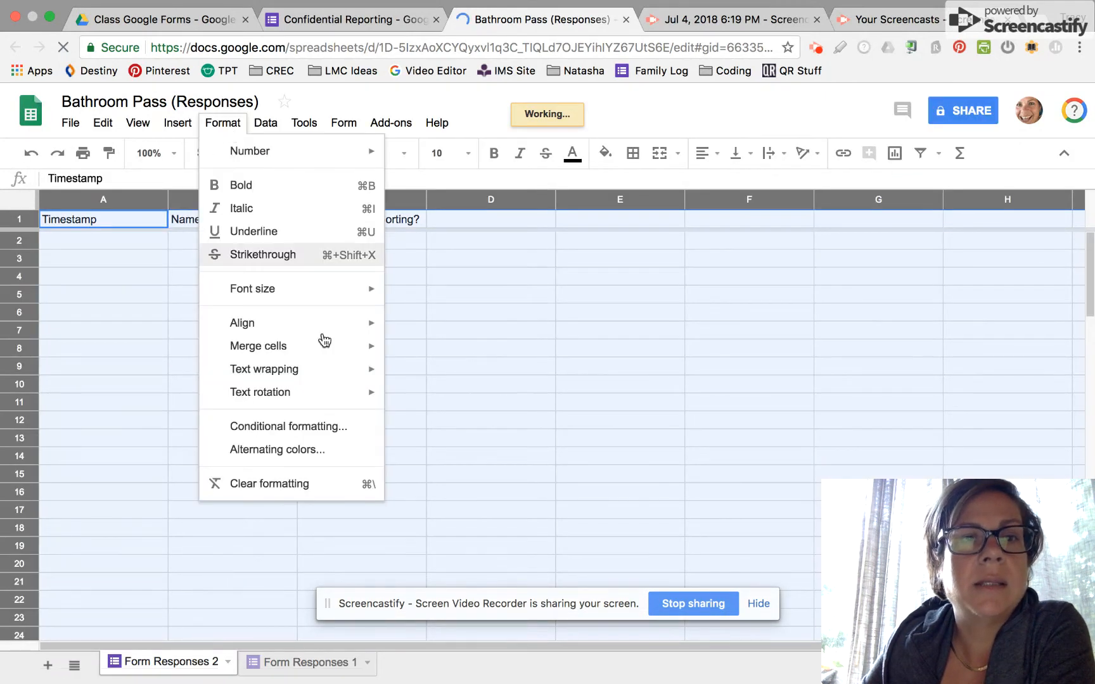
{"action": "mouse_move", "coordinate": [342, 373]}
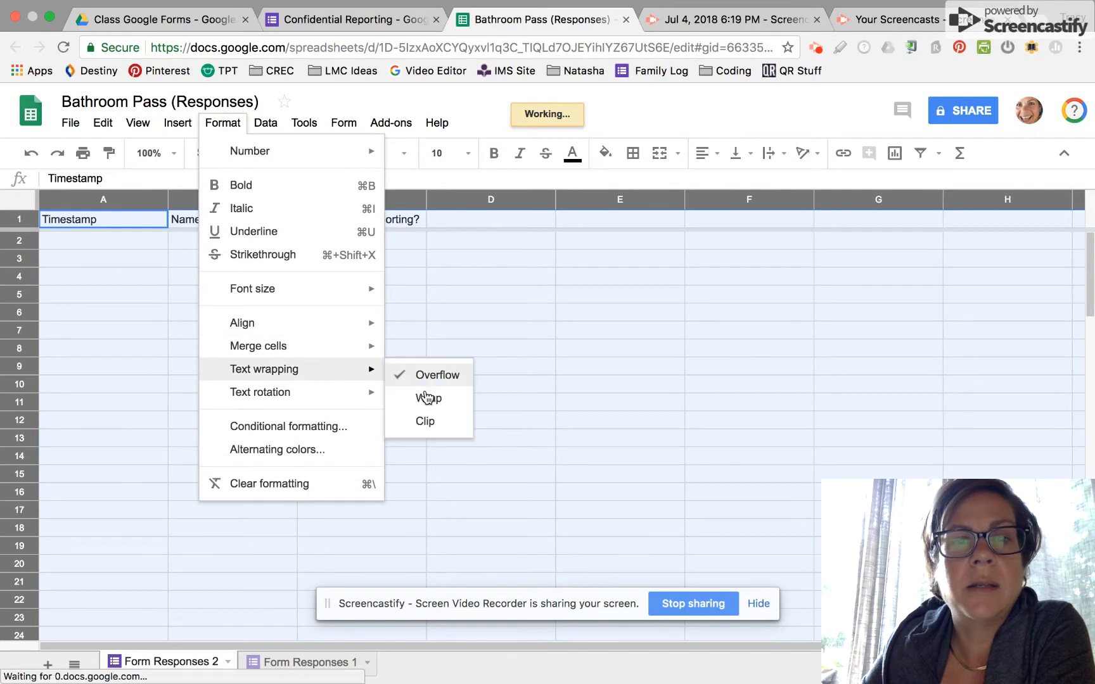
{"action": "left_click", "coordinate": [427, 398]}
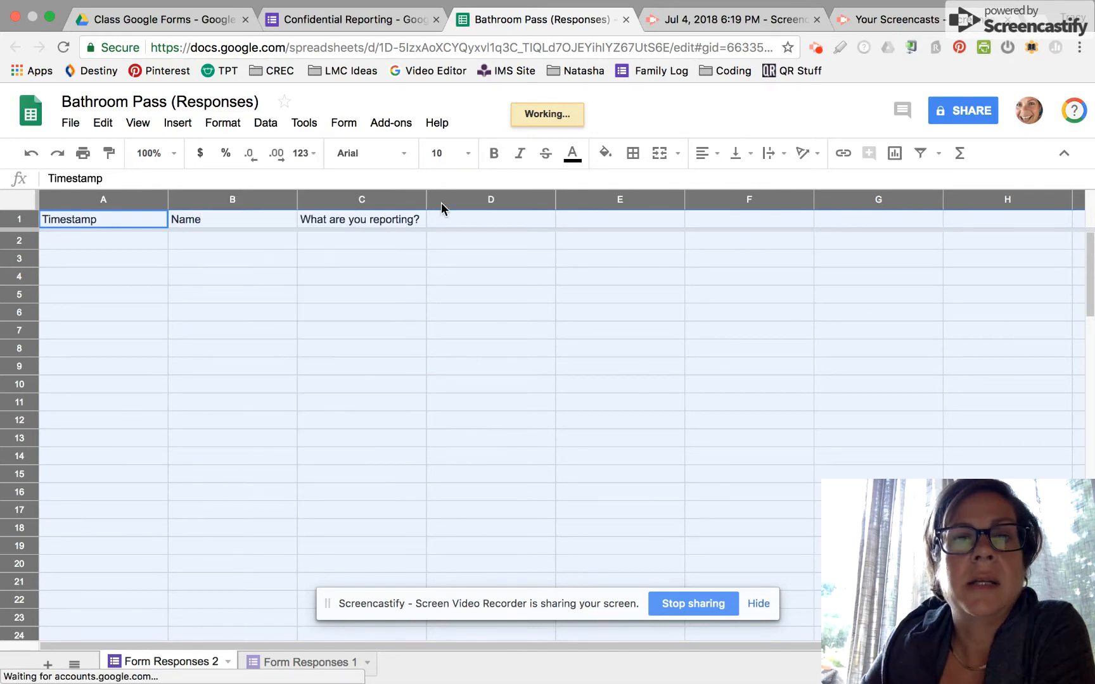
{"action": "left_click", "coordinate": [396, 202]}
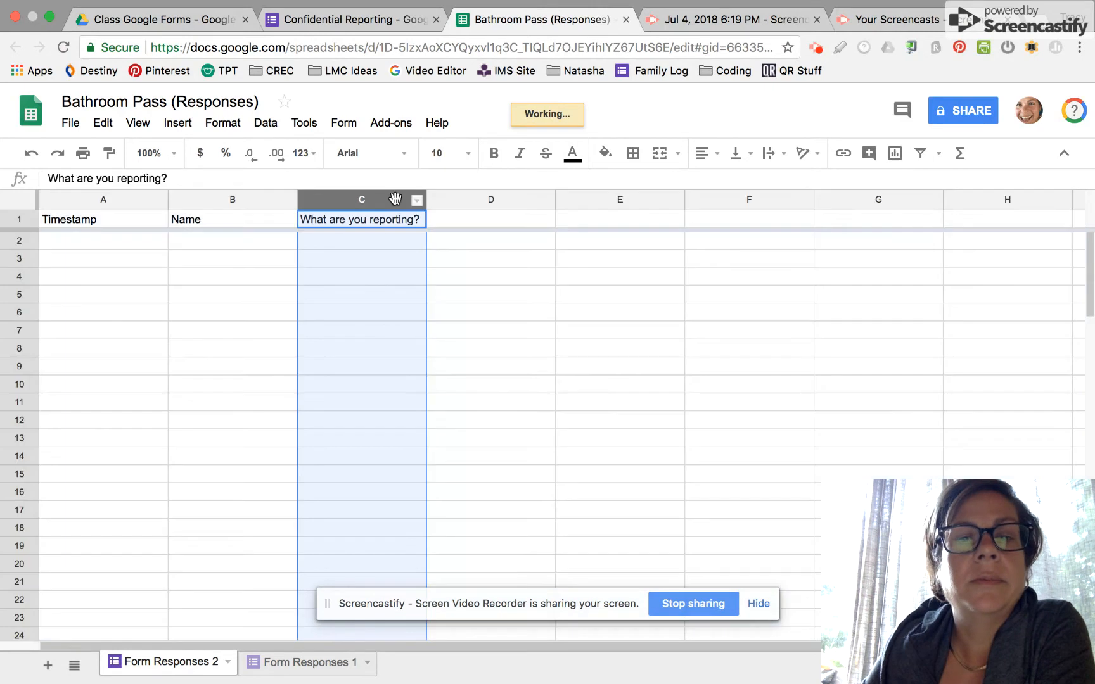
{"action": "left_click_drag", "start_coordinate": [425, 200], "coordinate": [565, 209]}
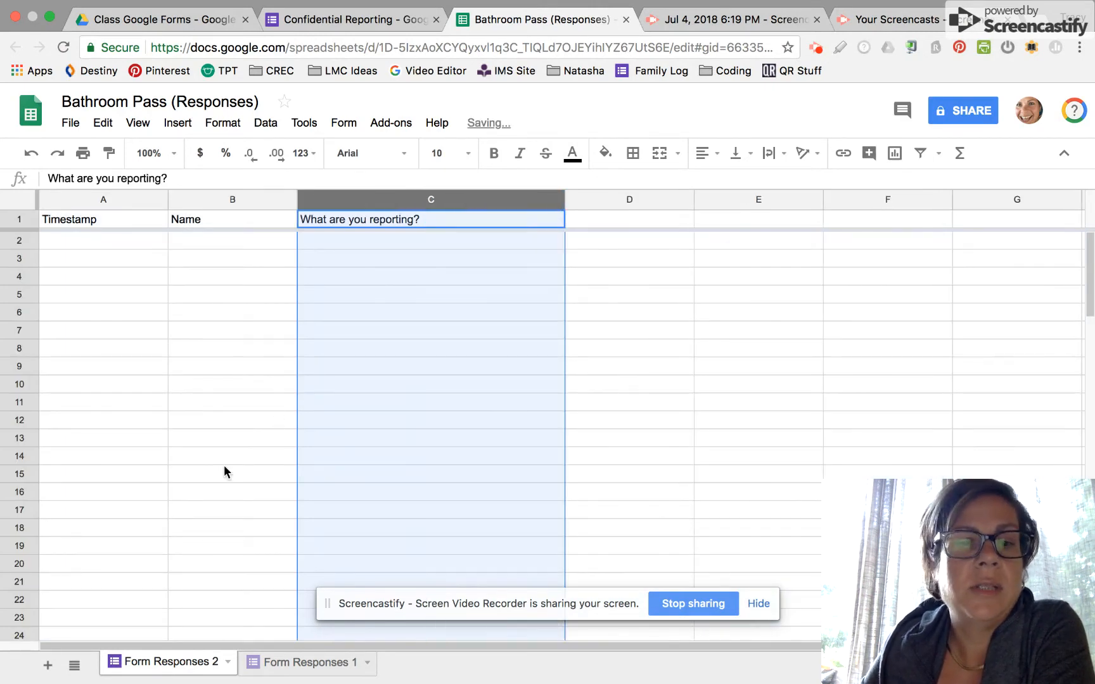
Rename the Form Responses 1 sheet as "Bathroom Pass".
{"action": "left_click", "coordinate": [363, 663]}
{"action": "left_click", "coordinate": [367, 662]}
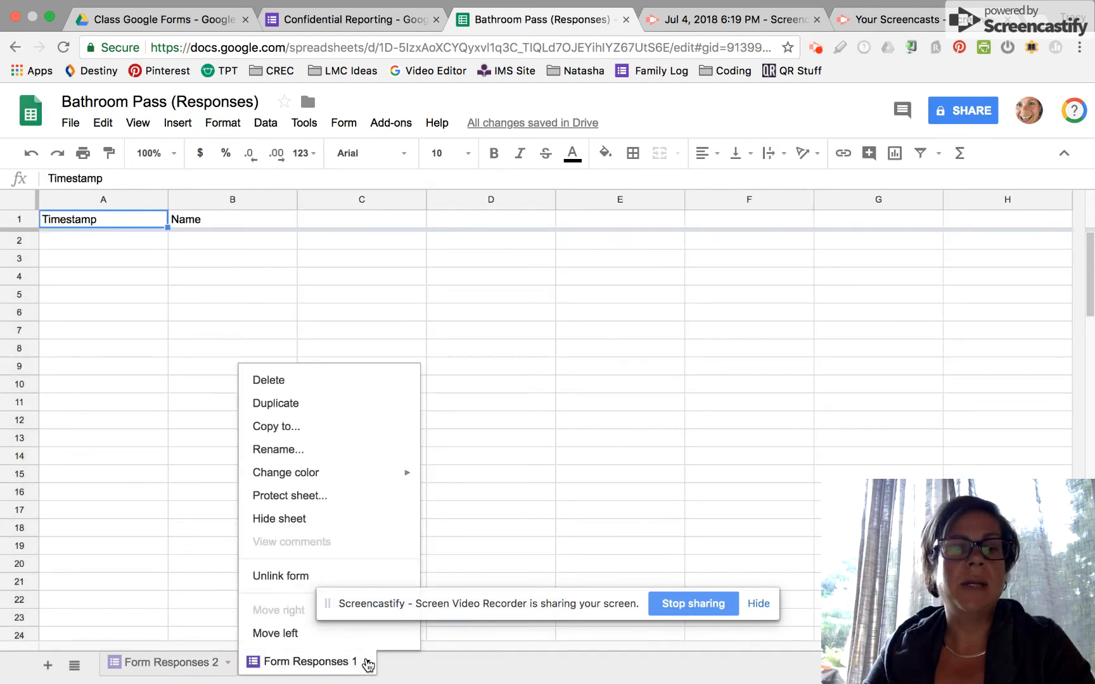
{"action": "left_click", "coordinate": [307, 451]}
{"action": "type", "text": "B"}
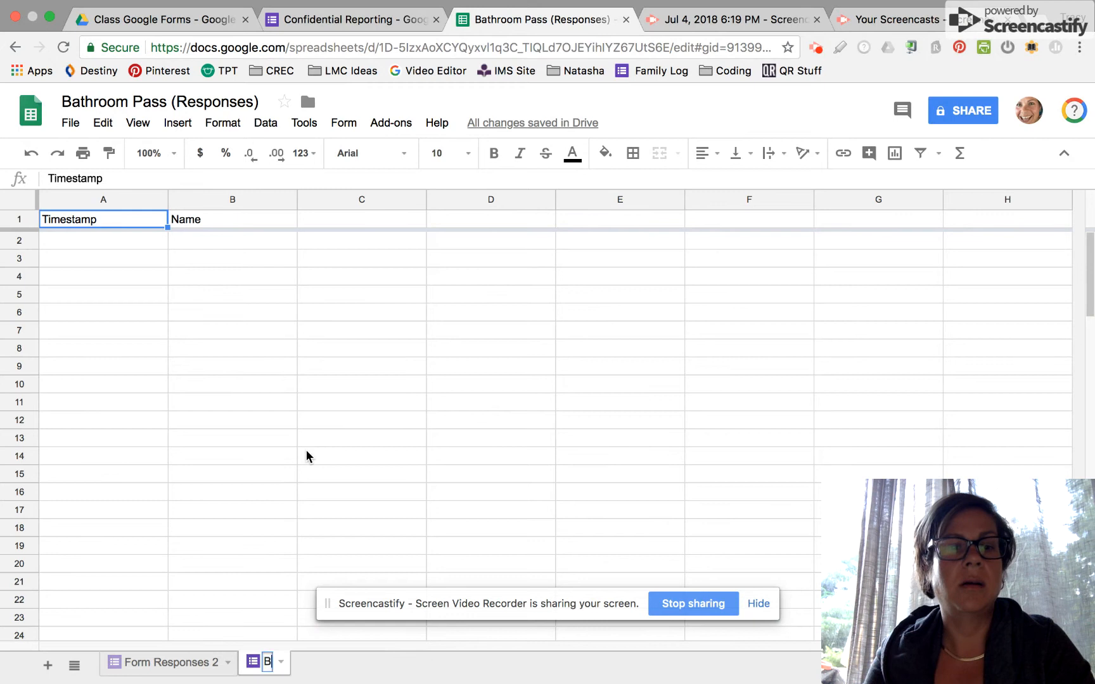
{"action": "type", "text": "athroom Pass"}
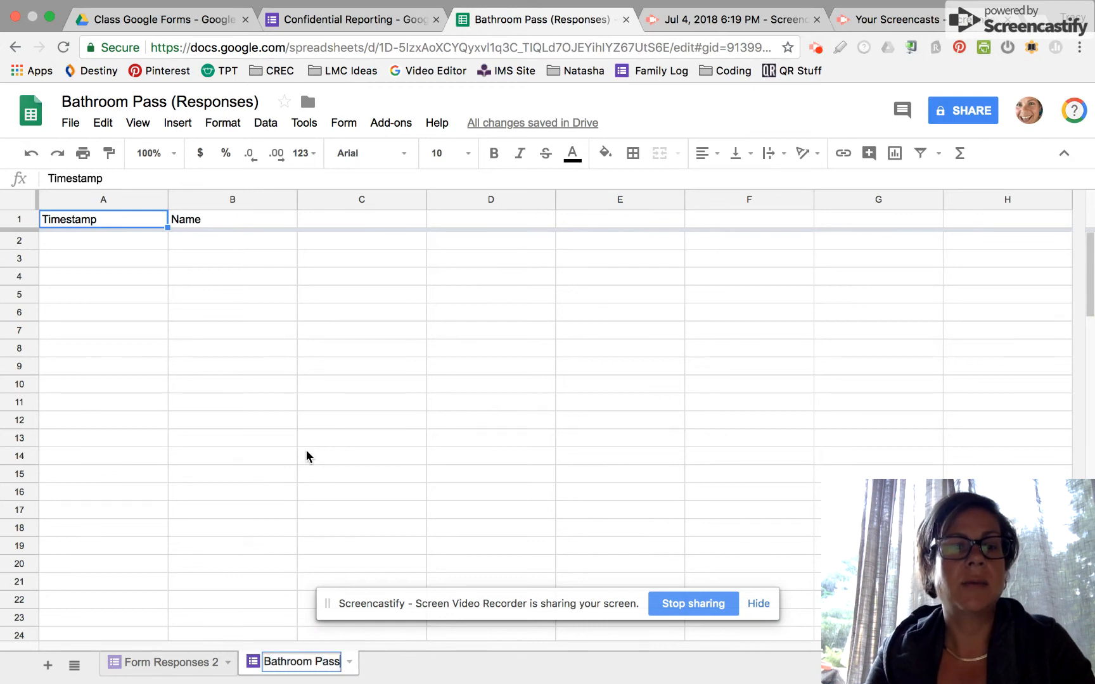
{"action": "key", "text": "Return"}
Rename the Form Responses 2 sheet as "Confidential Reporting".
{"action": "left_click", "coordinate": [191, 662]}
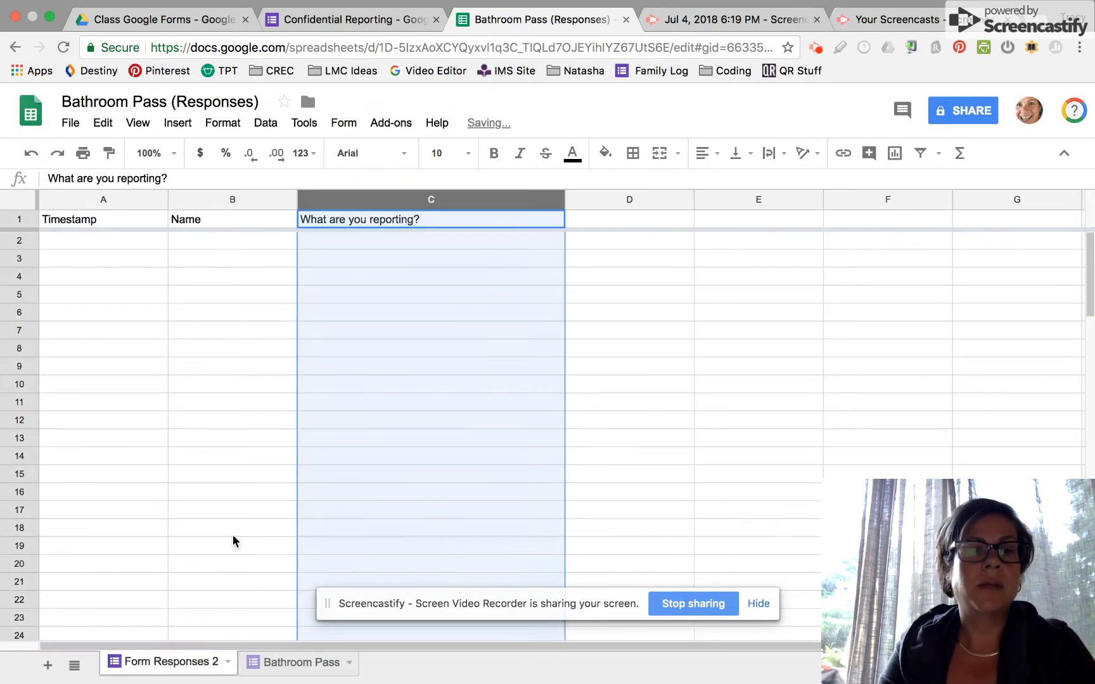
{"action": "left_click", "coordinate": [226, 666]}
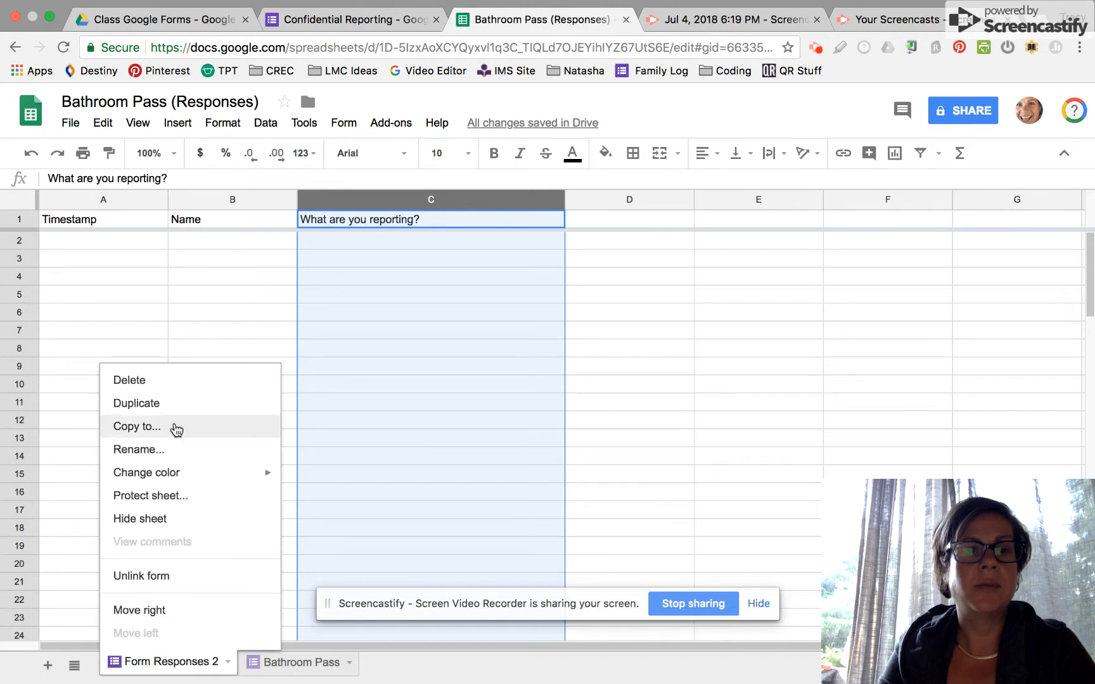
{"action": "left_click", "coordinate": [170, 454]}
{"action": "type", "text": "Con"}
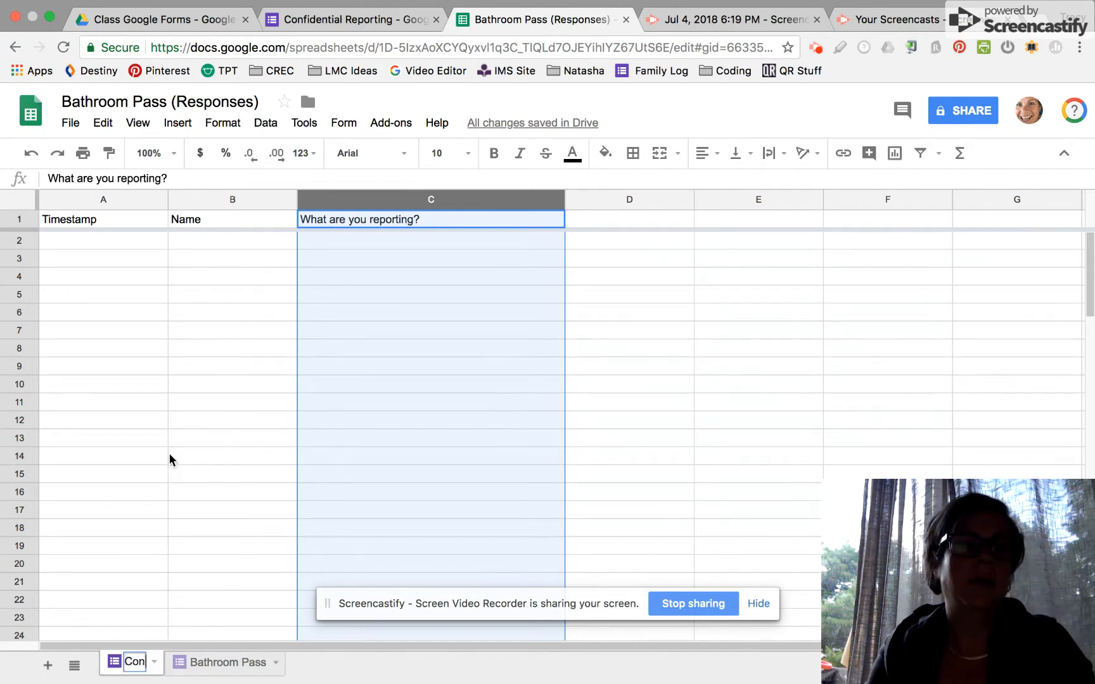
{"action": "type", "text": "fidential Reporting"}
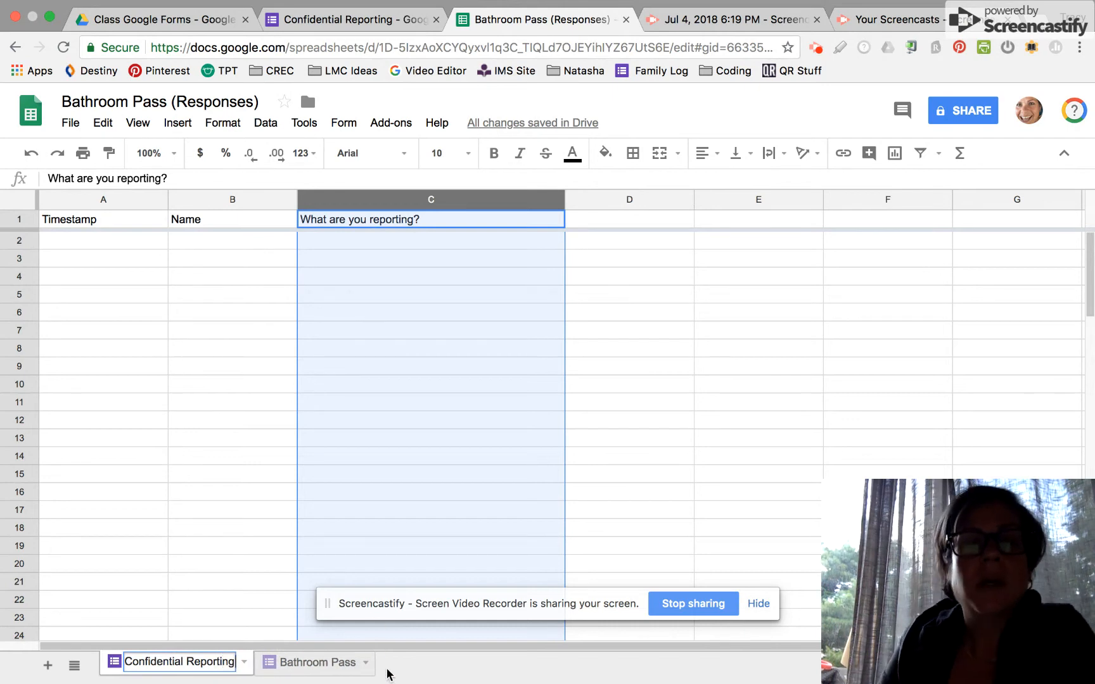
Move the Bathroom Pass sheet ahead of the Confidential Reporting sheet and return to the Confidential Reporting form.
{"action": "left_click", "coordinate": [310, 663]}
{"action": "left_click_drag", "start_coordinate": [291, 666], "coordinate": [121, 671]}
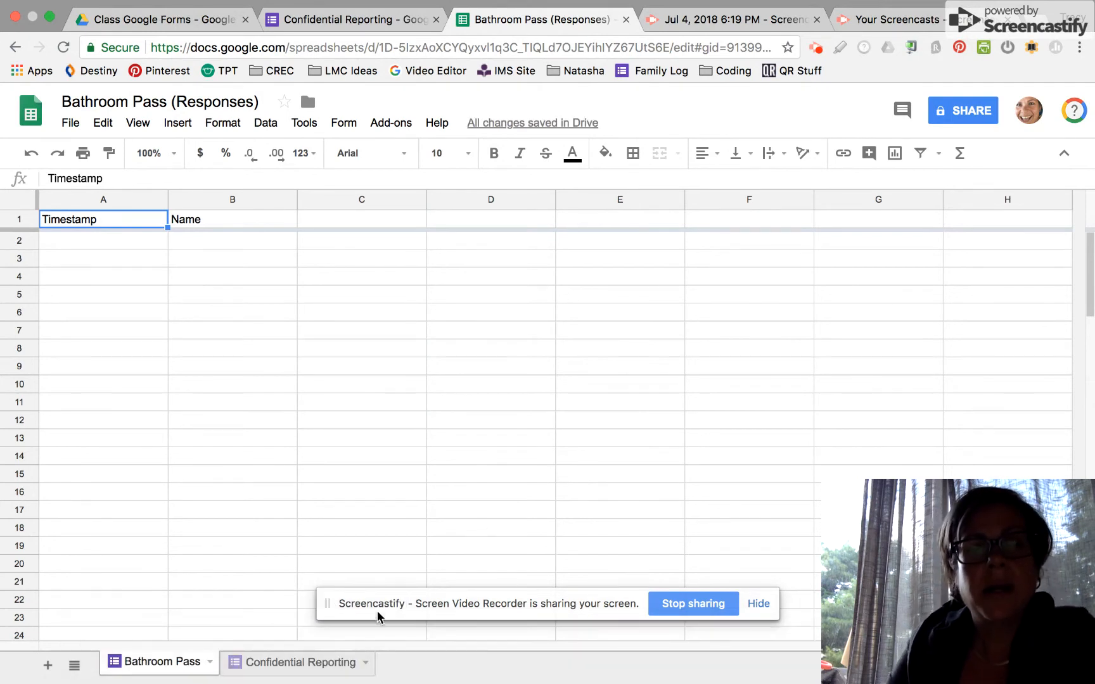
{"action": "left_click", "coordinate": [384, 20]}
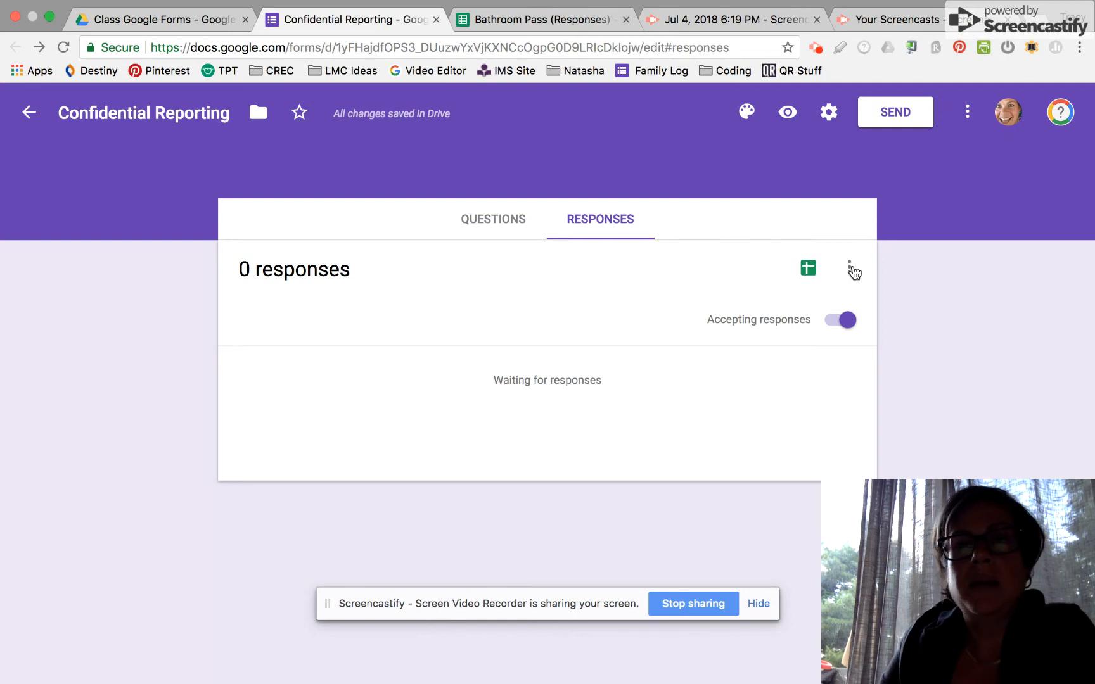
Turn on email notifications for new responses to the Confidential Reporting form.
{"action": "left_click", "coordinate": [851, 269]}
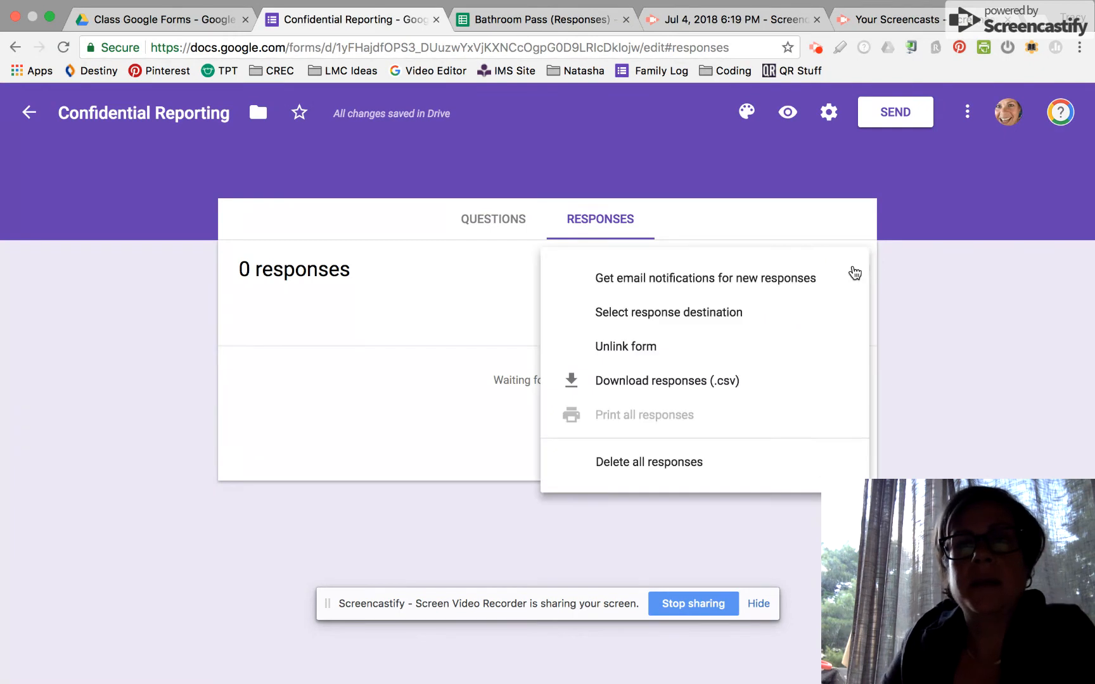
{"action": "left_click", "coordinate": [743, 285]}
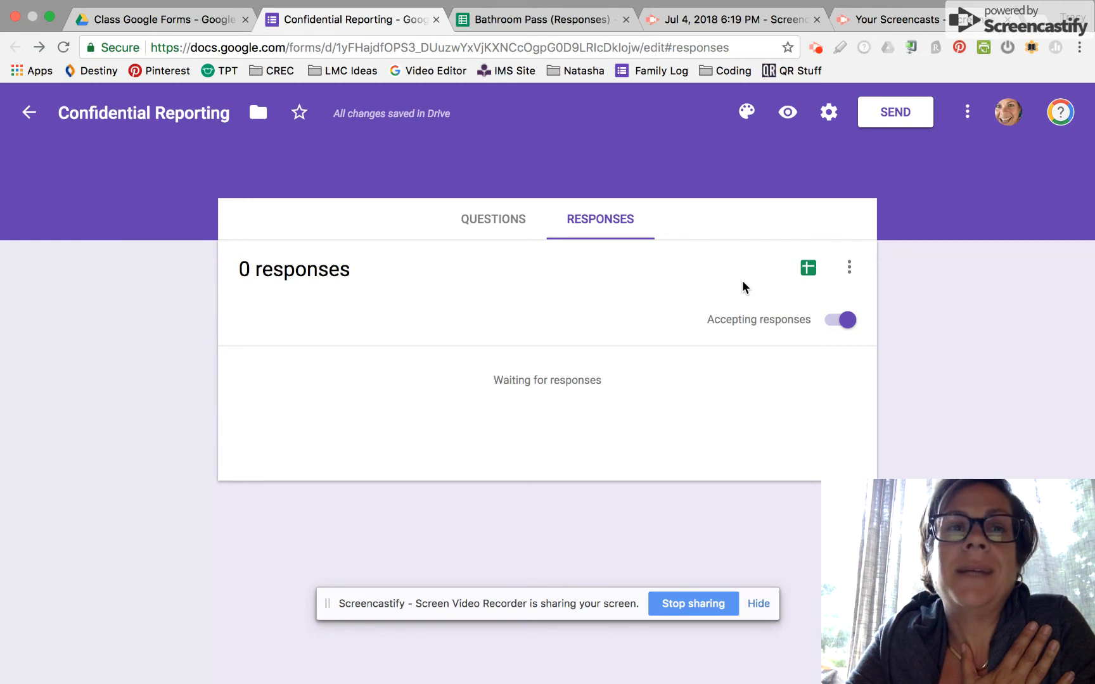
In the form settings, remove the CAPITOL REGION EDUCATION COUNCIL restriction and let respondents edit after submitting and see summary charts and text responses.
{"action": "left_click", "coordinate": [827, 127]}
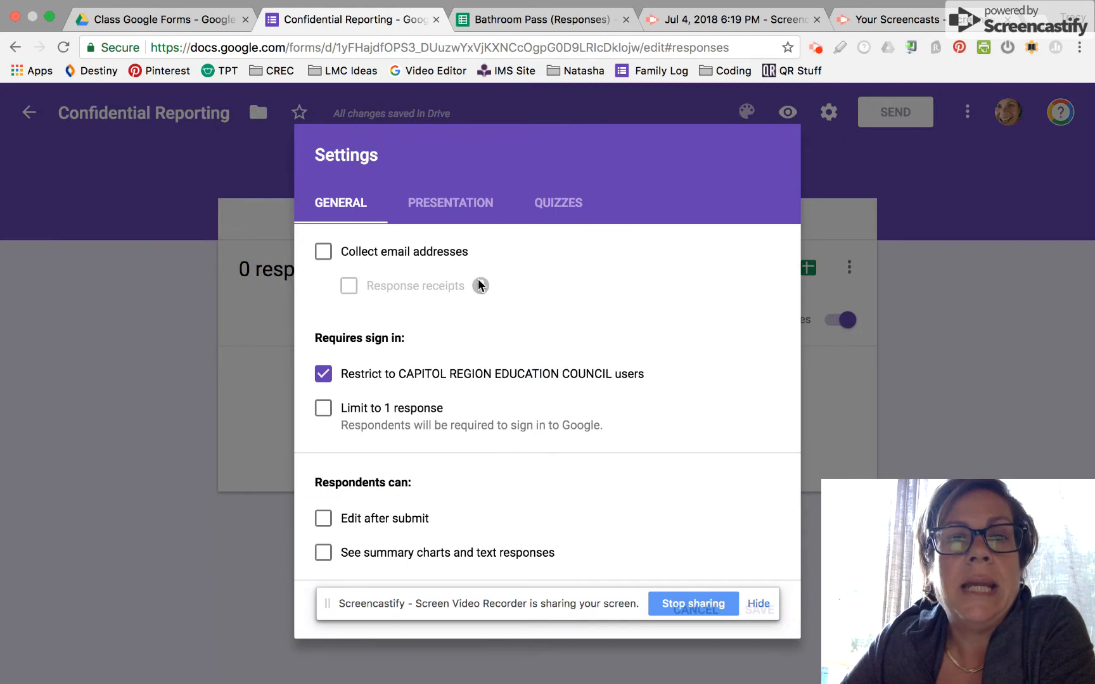
{"action": "left_click", "coordinate": [326, 377]}
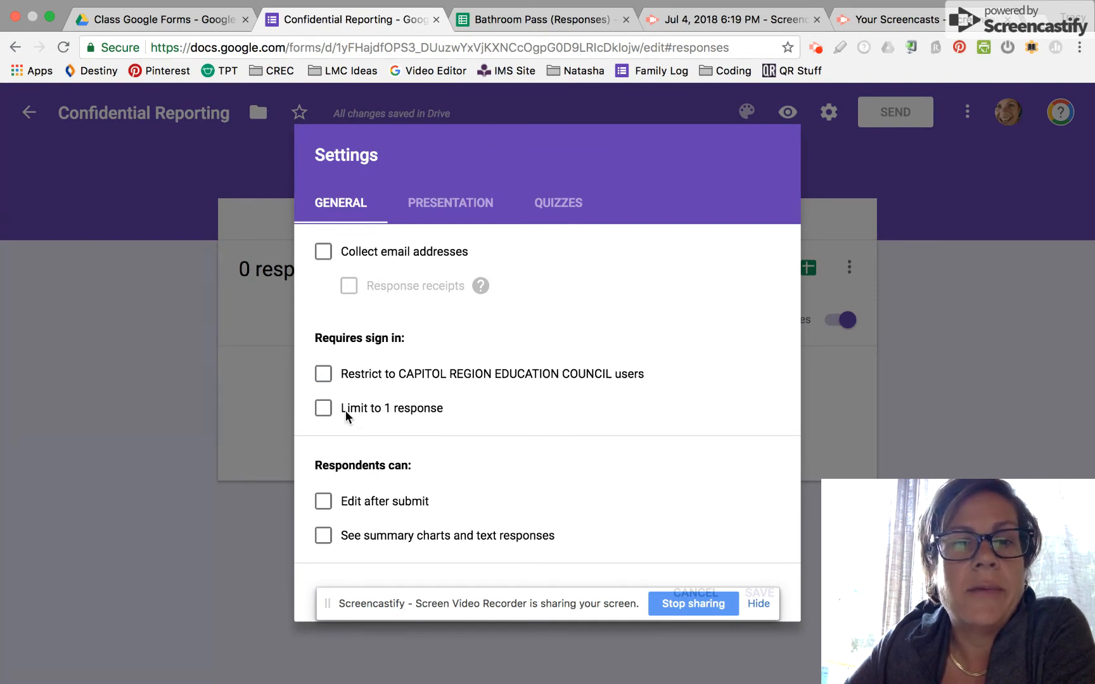
{"action": "left_click", "coordinate": [324, 503]}
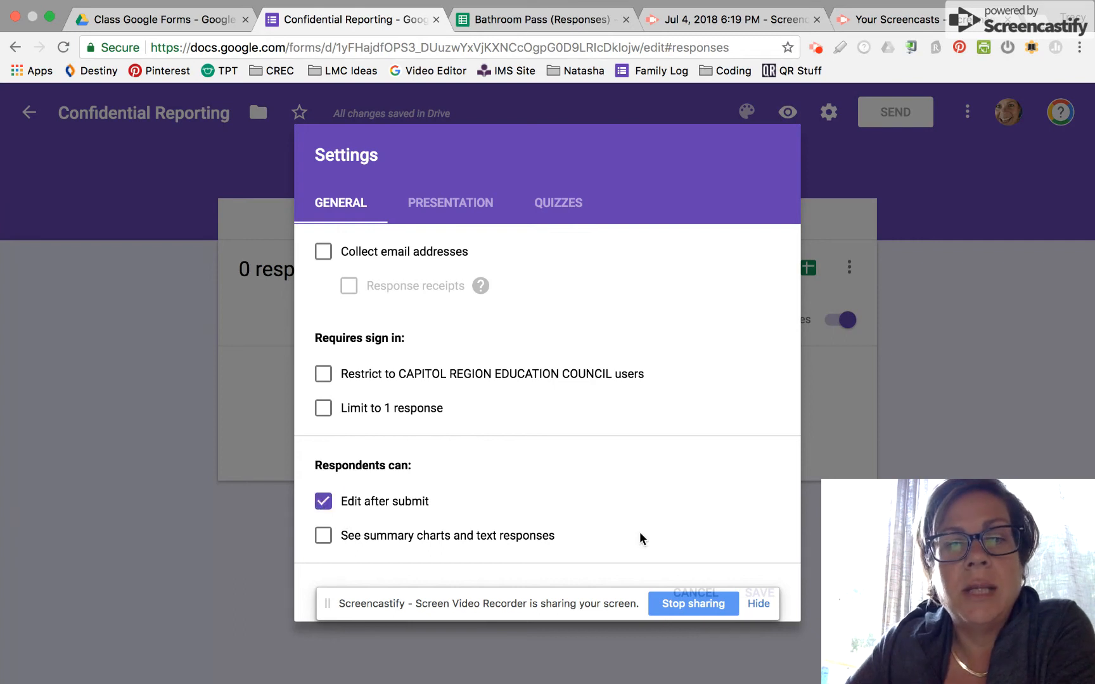
{"action": "left_click", "coordinate": [451, 204]}
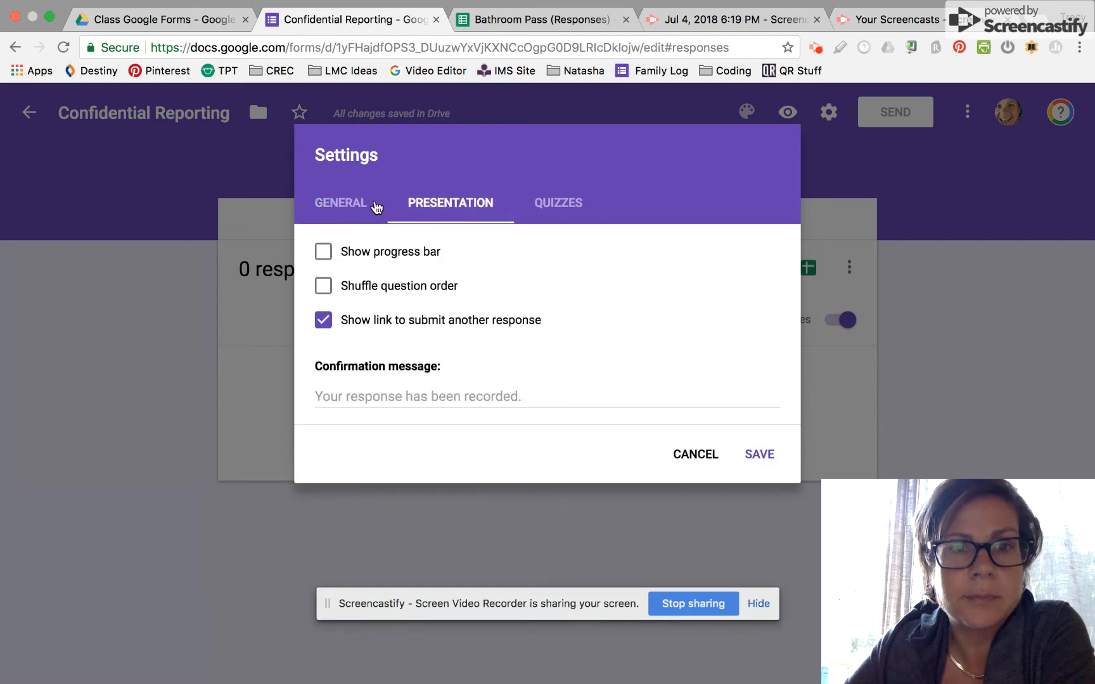
{"action": "left_click", "coordinate": [336, 204]}
{"action": "left_click", "coordinate": [325, 538]}
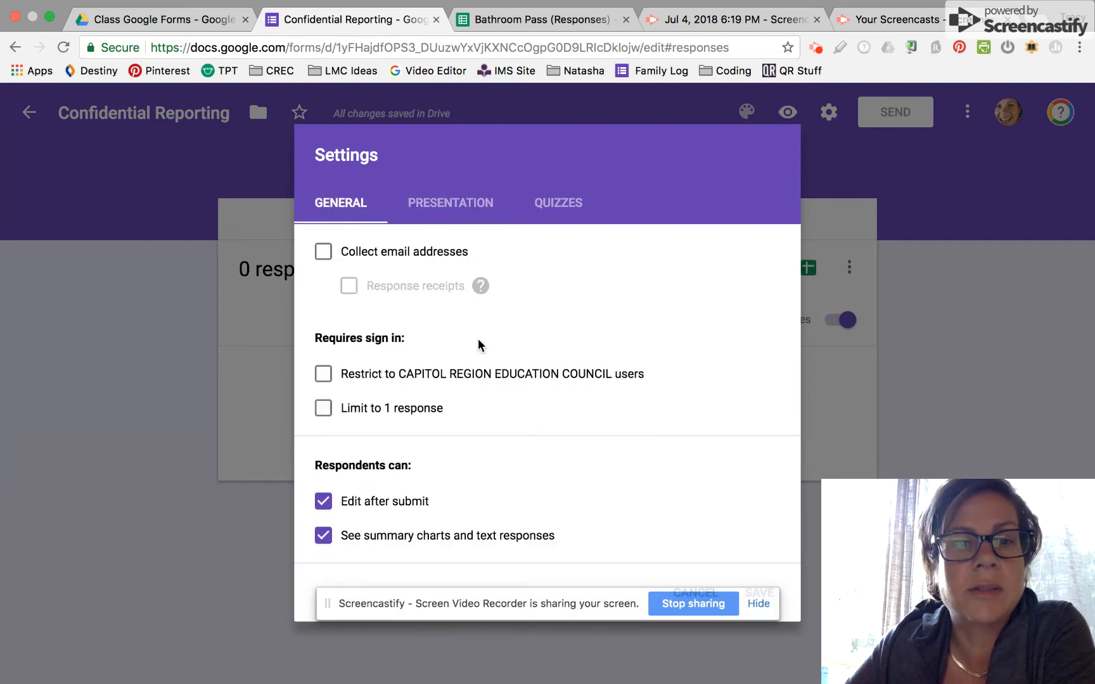
Set the confirmation message to "Thank you for sharing! I will read this report and talk with you soon!" and save the form settings.
{"action": "left_click", "coordinate": [456, 202]}
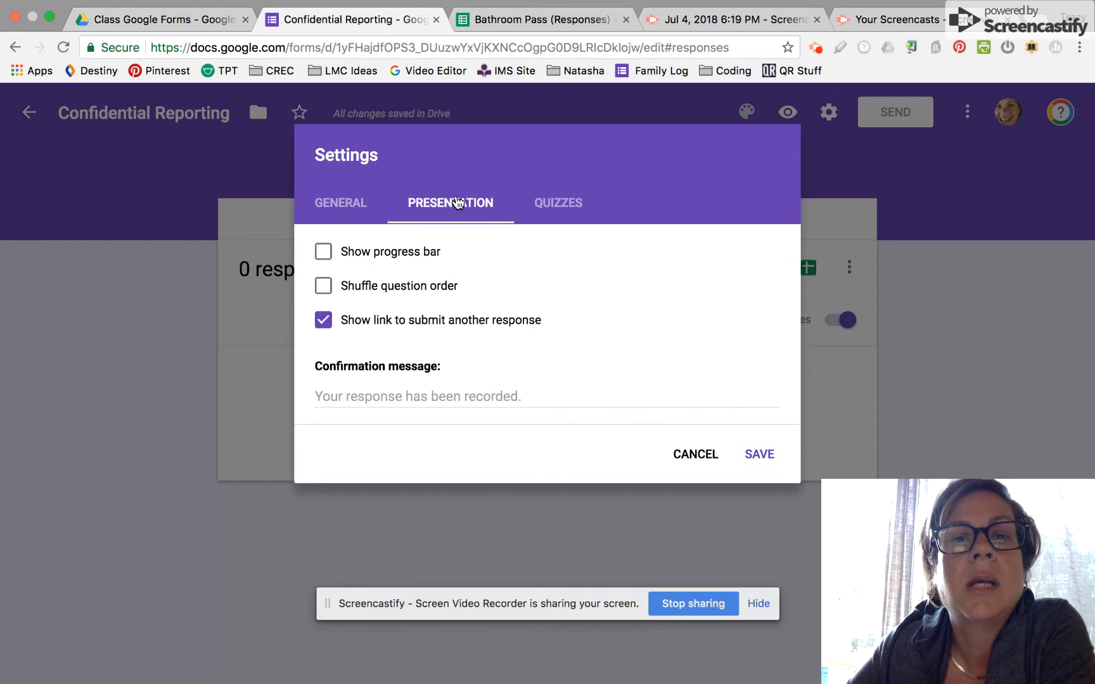
{"action": "left_click", "coordinate": [385, 397]}
{"action": "type", "text": "T"}
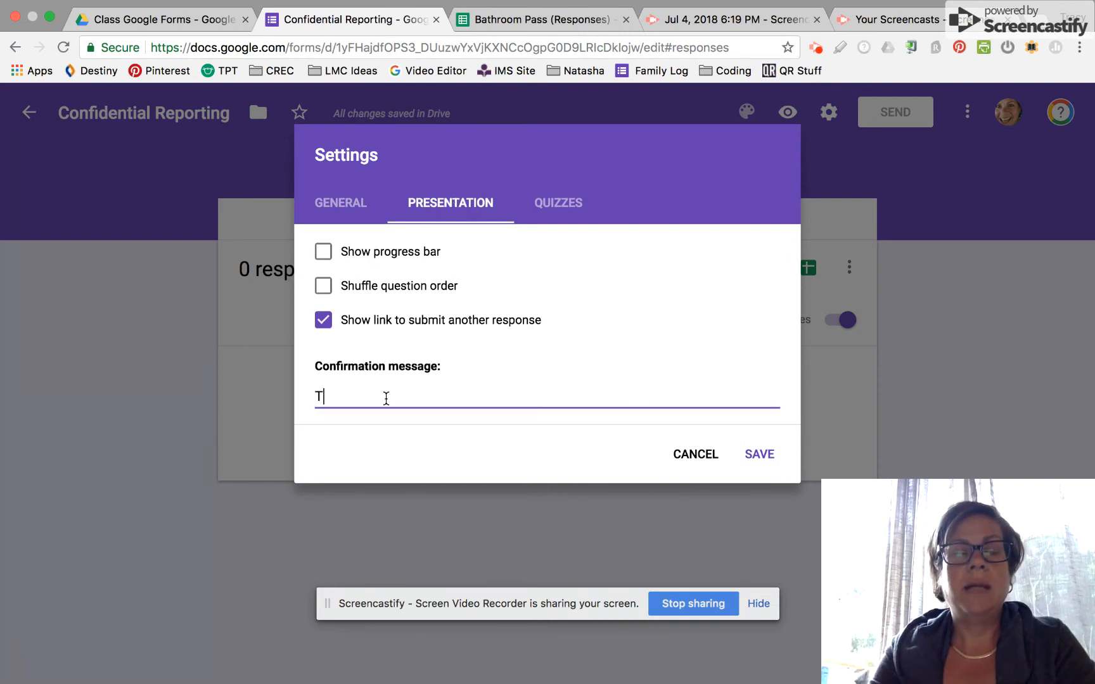
{"action": "type", "text": "hank you for sah"}
{"action": "key", "text": "BackSpace"}
{"action": "key", "text": "BackSpace"}
{"action": "type", "text": "haring!  I will get back to"}
{"action": "key", "text": "BackSpace"}
{"action": "key", "text": "BackSpace"}
{"action": "key", "text": "BackSpace"}
{"action": "key", "text": "BackSpace"}
{"action": "key", "text": "BackSpace"}
{"action": "key", "text": "BackSpace"}
{"action": "key", "text": "BackSpace"}
{"action": "key", "text": "BackSpace"}
{"action": "key", "text": "BackSpace"}
{"action": "key", "text": "BackSpace"}
{"action": "key", "text": "BackSpace"}
{"action": "key", "text": "BackSpace"}
{"action": "key", "text": "BackSpace"}
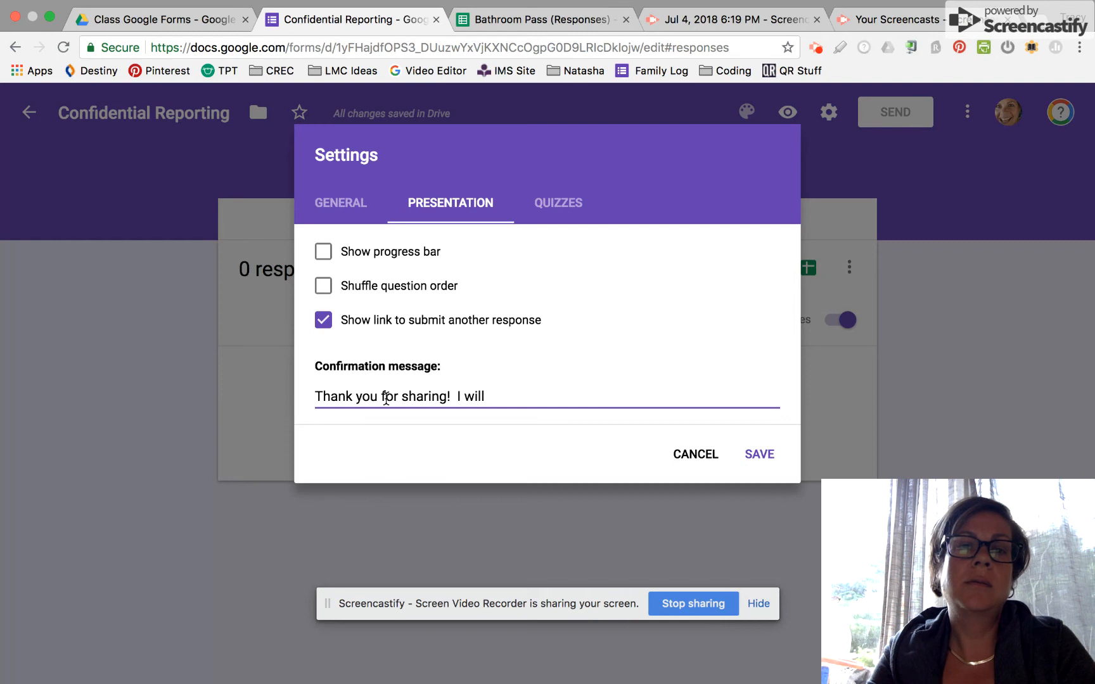
{"action": "type", "text": "read thie r"}
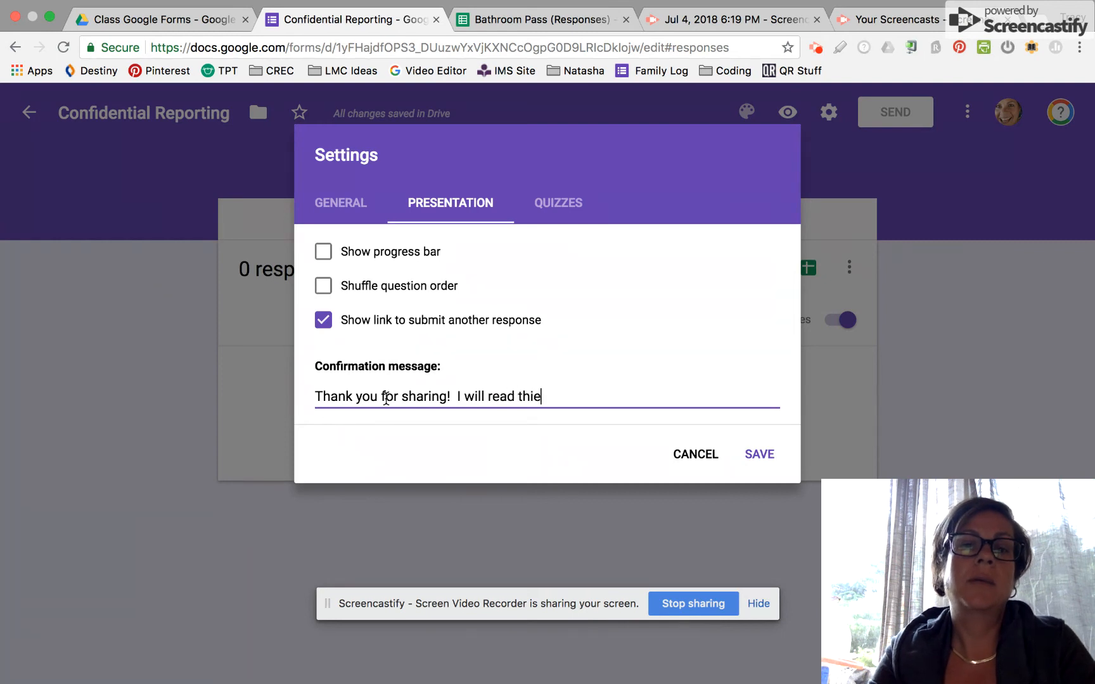
{"action": "key", "text": "BackSpace"}
{"action": "key", "text": "BackSpace"}
{"action": "key", "text": "BackSpace"}
{"action": "type", "text": "s rep"}
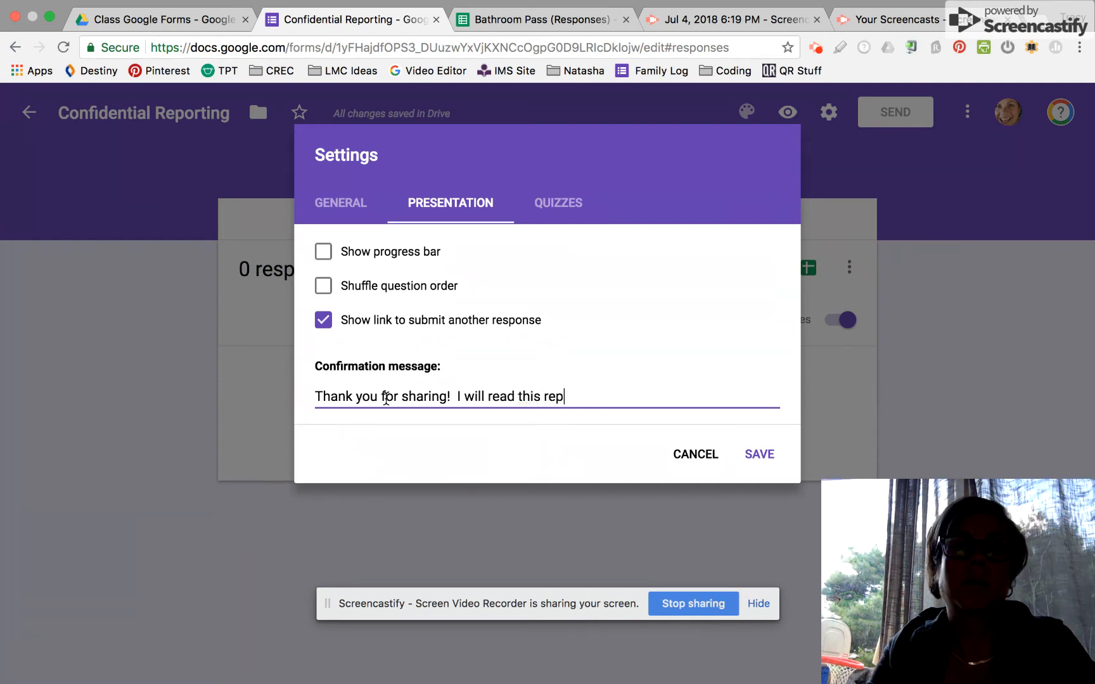
{"action": "type", "text": "ort and get"}
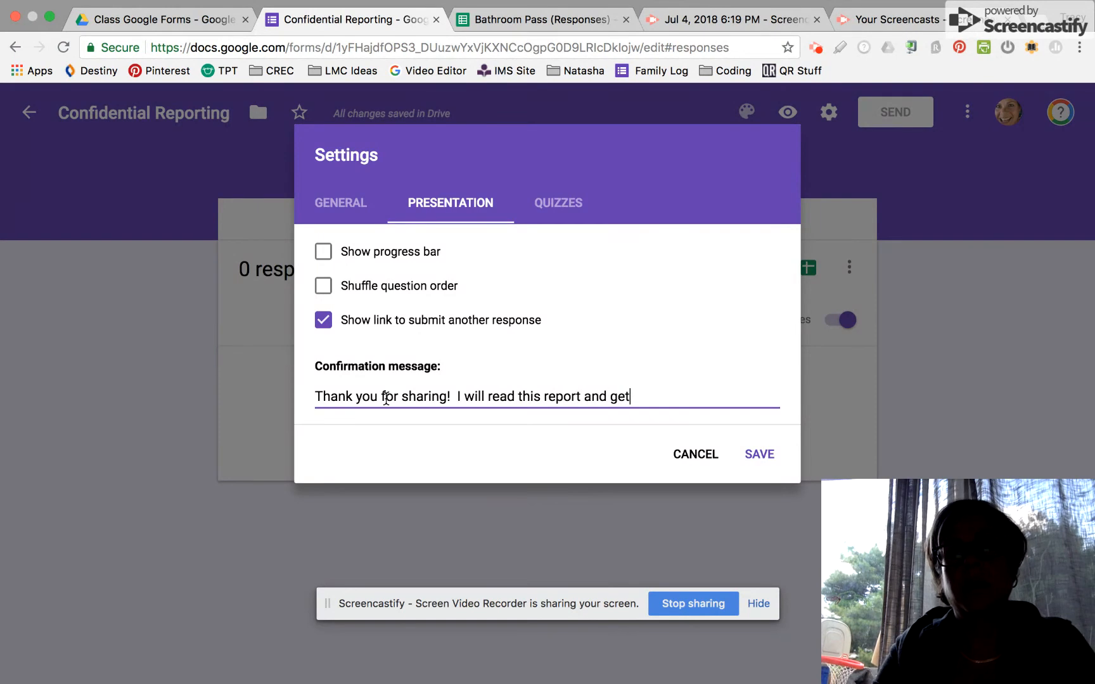
{"action": "key", "text": "BackSpace"}
{"action": "key", "text": "BackSpace"}
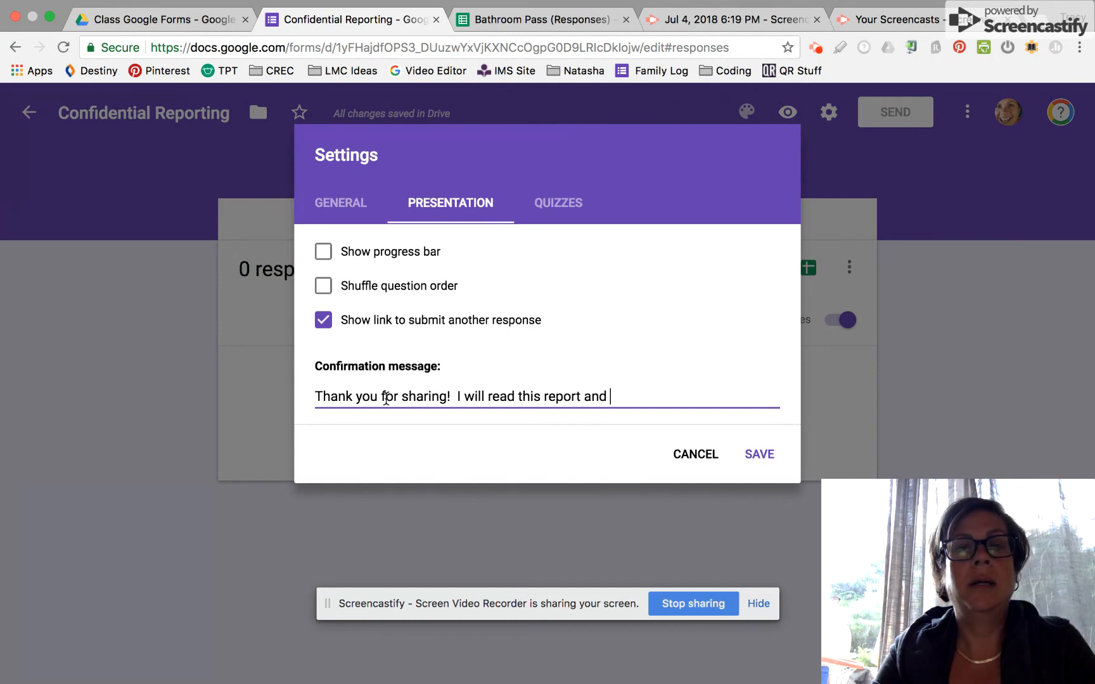
{"action": "type", "text": "talk with you"}
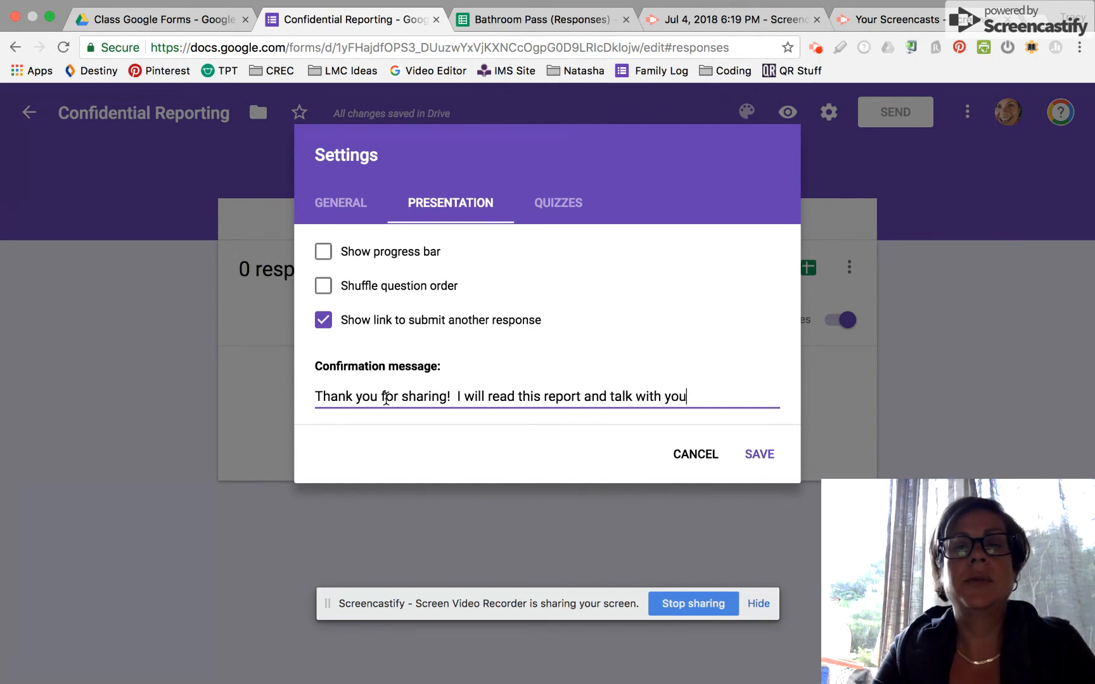
{"action": "type", "text": " soon!"}
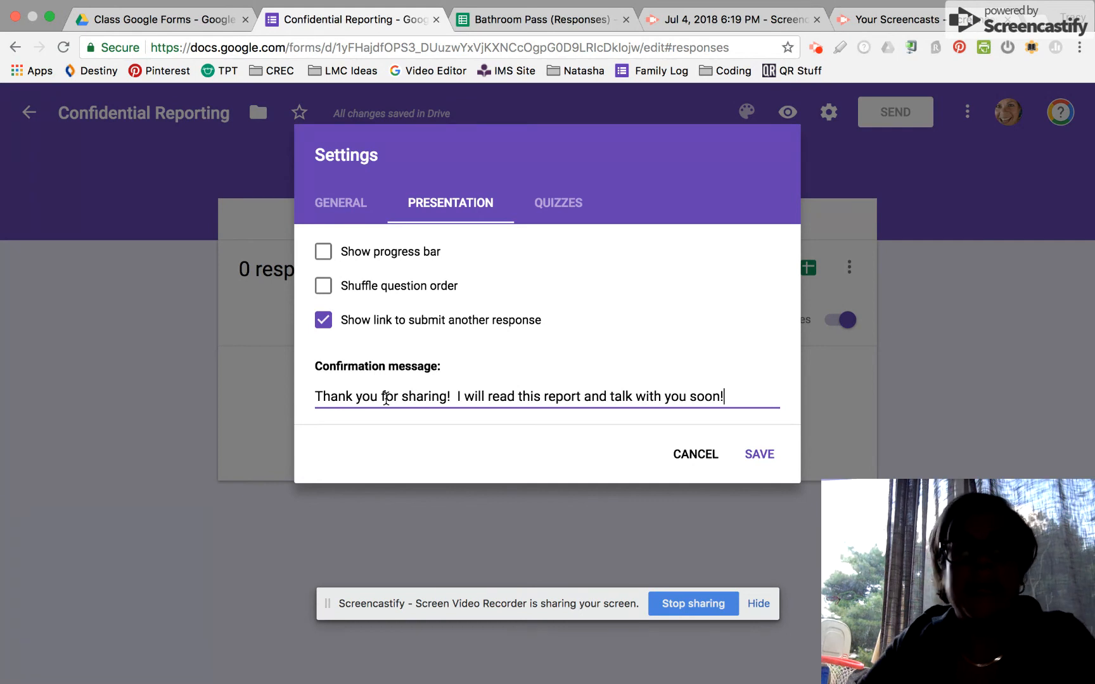
{"action": "left_click", "coordinate": [758, 455]}
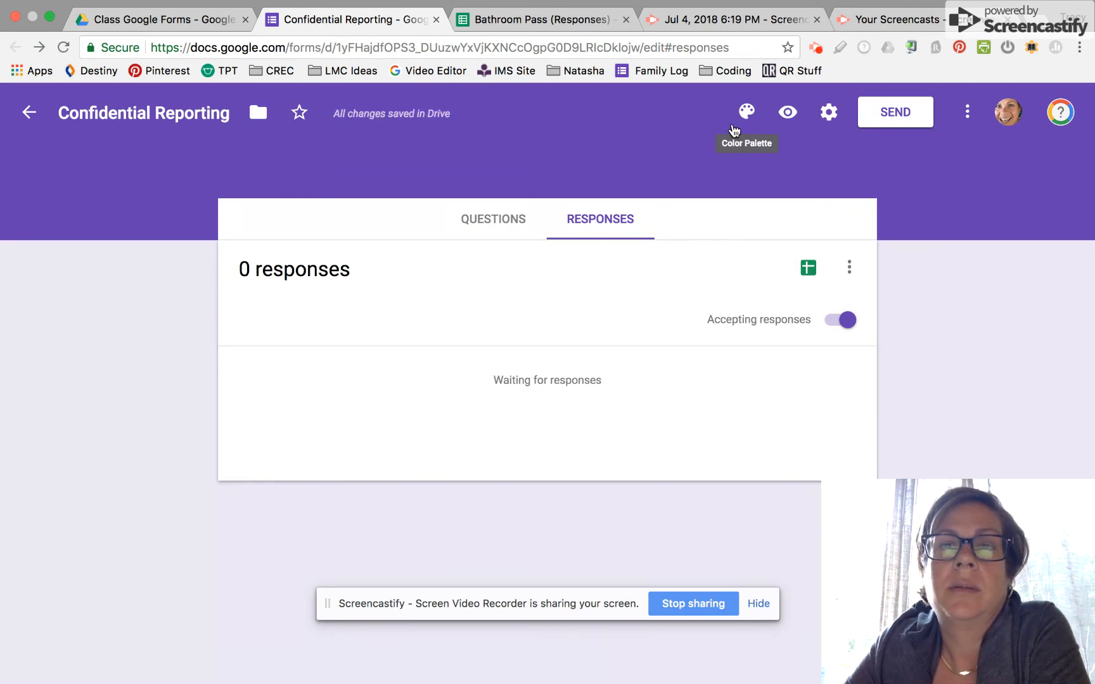
Set the form's theme color to gray and replace it with the multicolored yarn header image from the Work and School themes.
{"action": "left_click", "coordinate": [747, 112]}
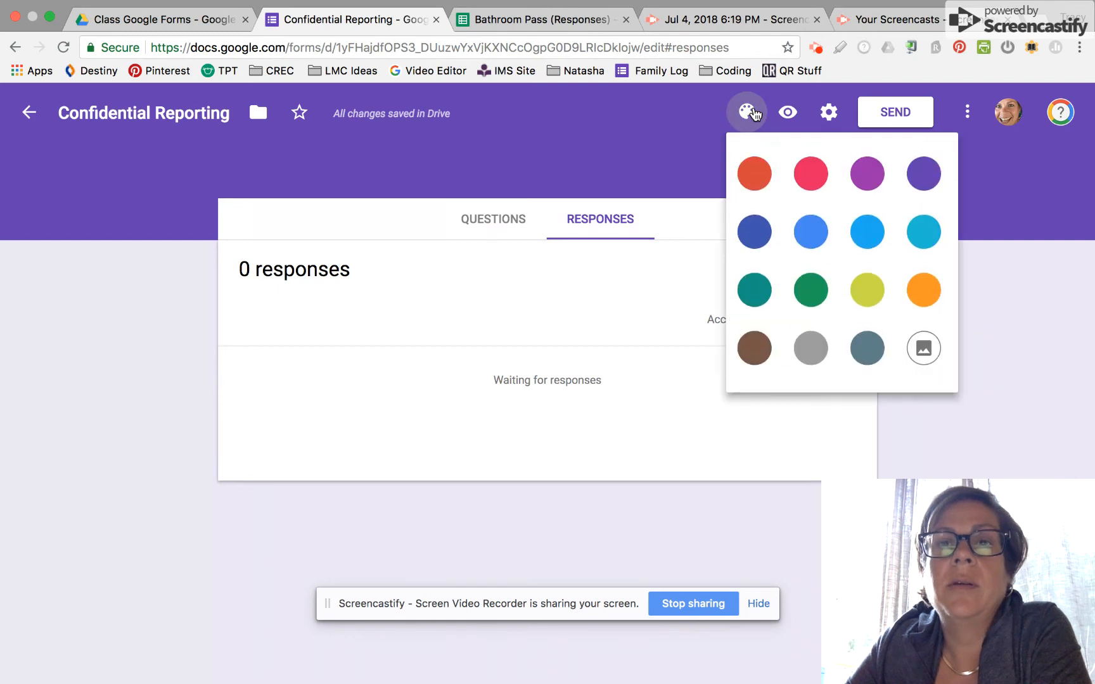
{"action": "left_click", "coordinate": [817, 351]}
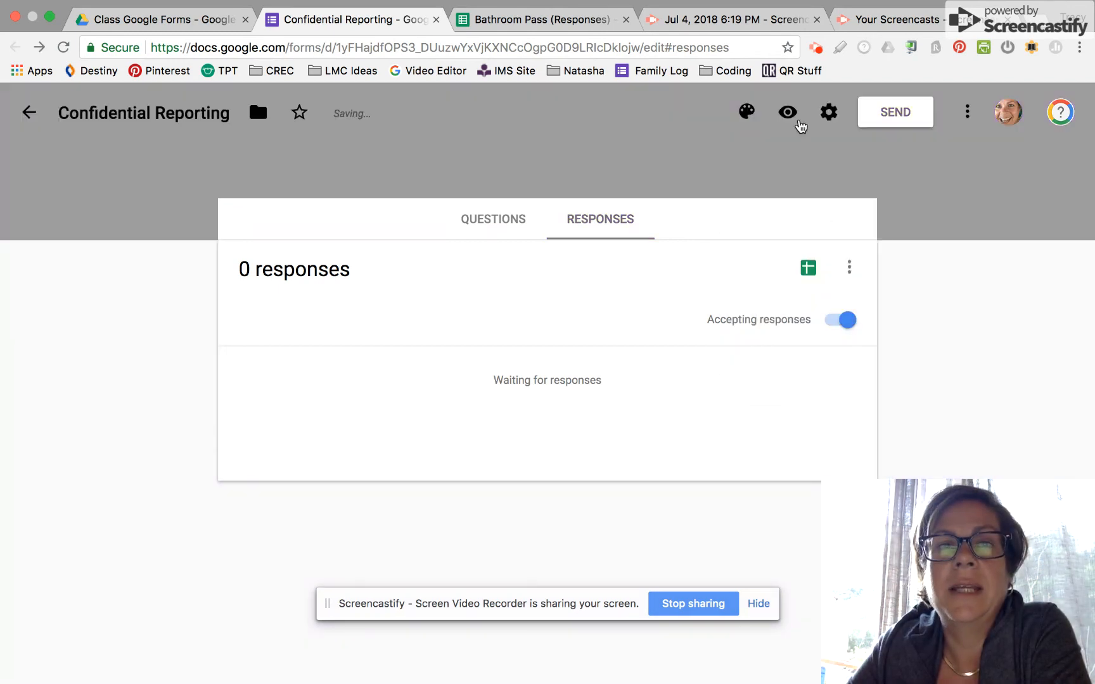
{"action": "left_click", "coordinate": [747, 112]}
{"action": "left_click", "coordinate": [926, 350]}
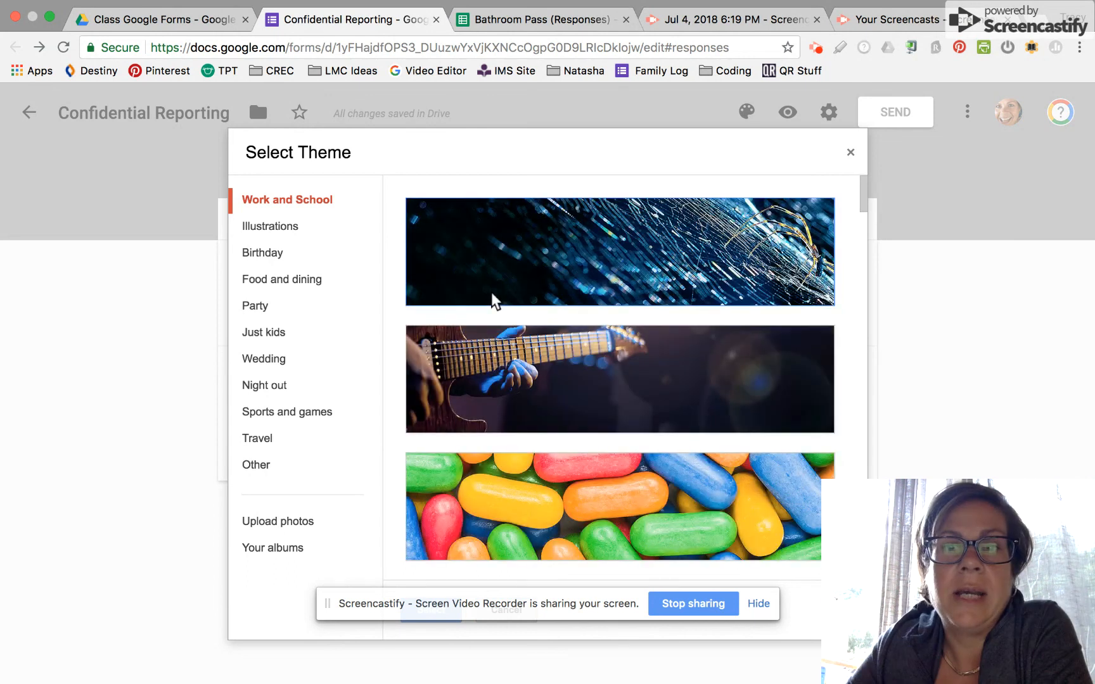
{"action": "scroll", "coordinate": [497, 365], "scroll_direction": "down", "scroll_amount": 2}
{"action": "left_click", "coordinate": [502, 390]}
{"action": "left_click", "coordinate": [716, 532]}
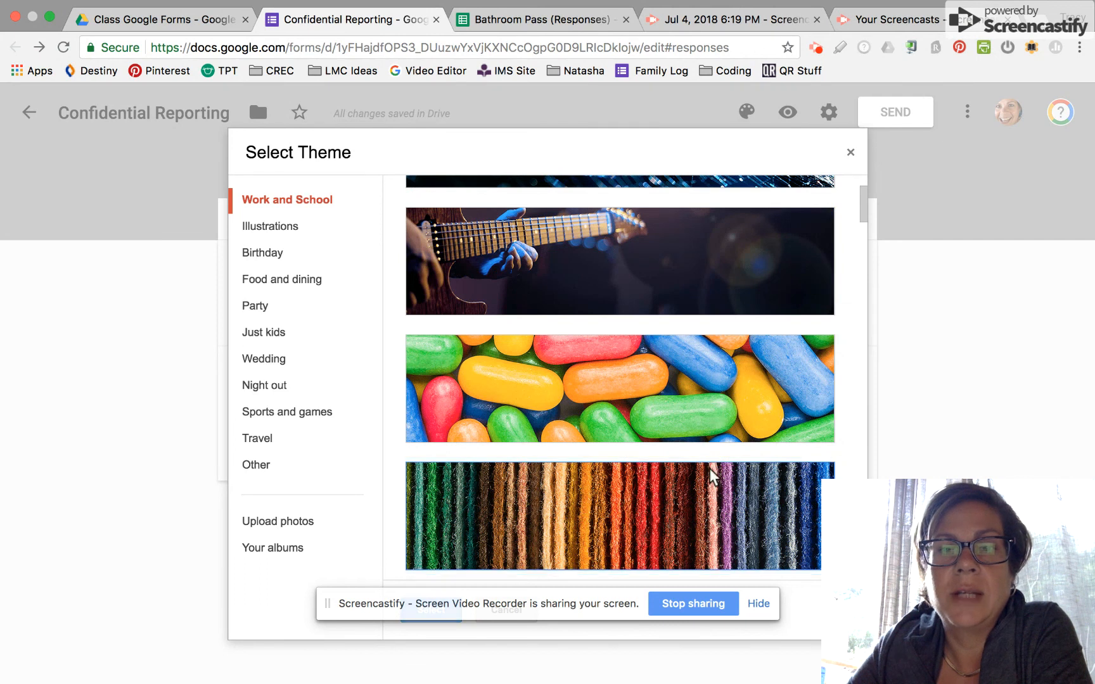
{"action": "left_click", "coordinate": [713, 396]}
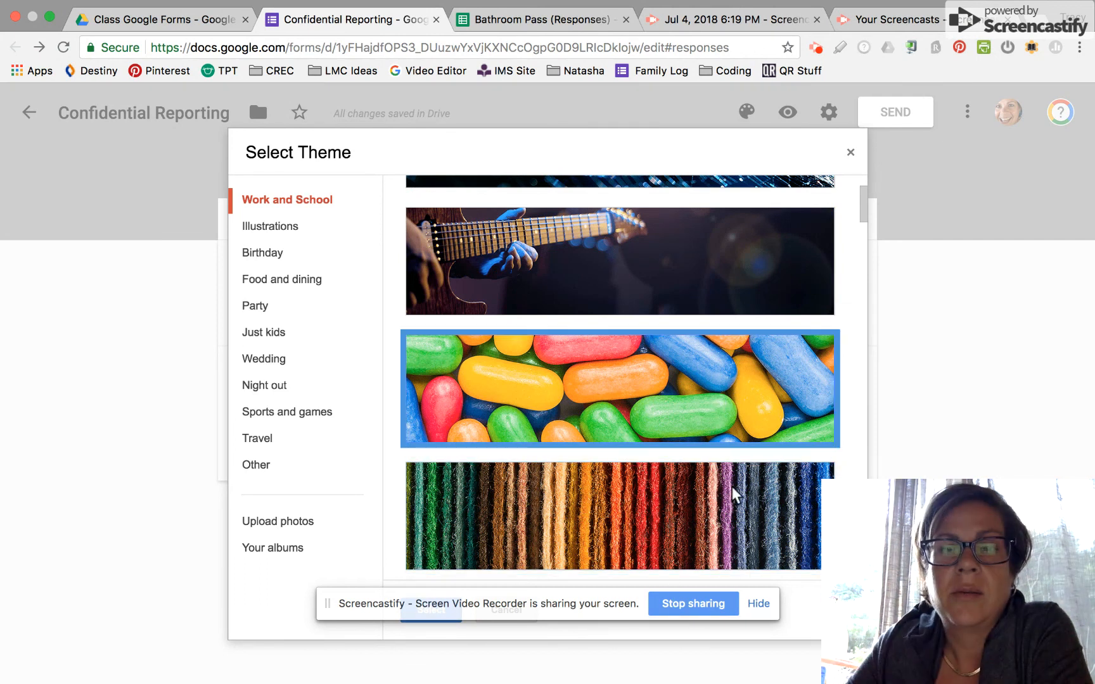
{"action": "double_click", "coordinate": [709, 514]}
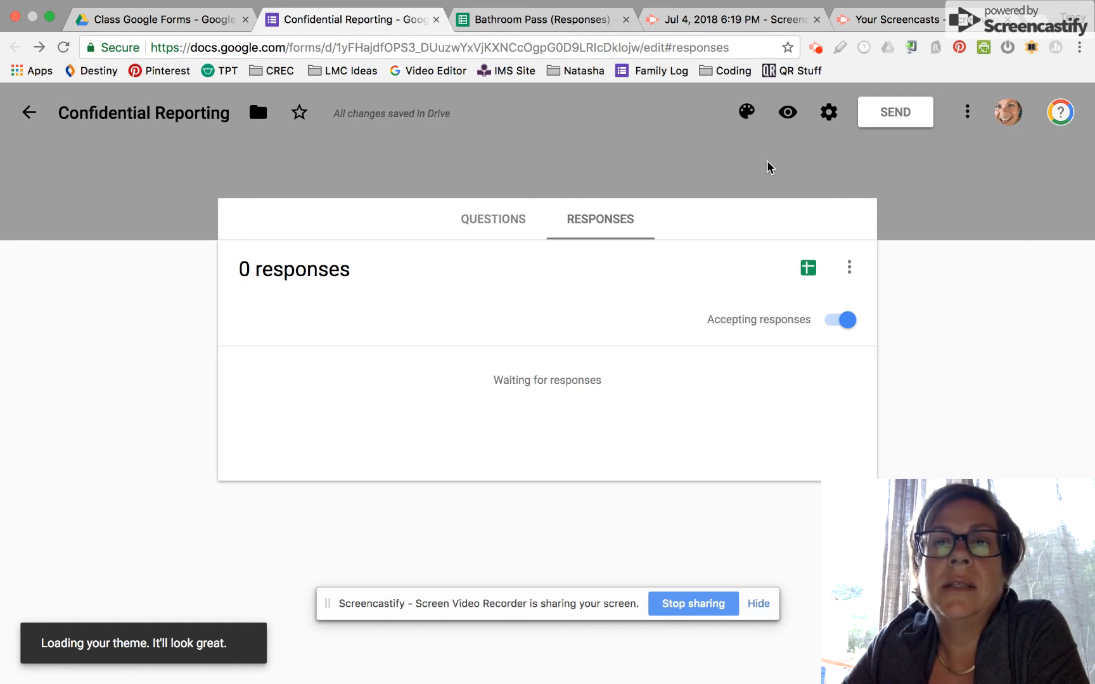
Choose to send the form by link and shorten its URL.
{"action": "left_click", "coordinate": [897, 115]}
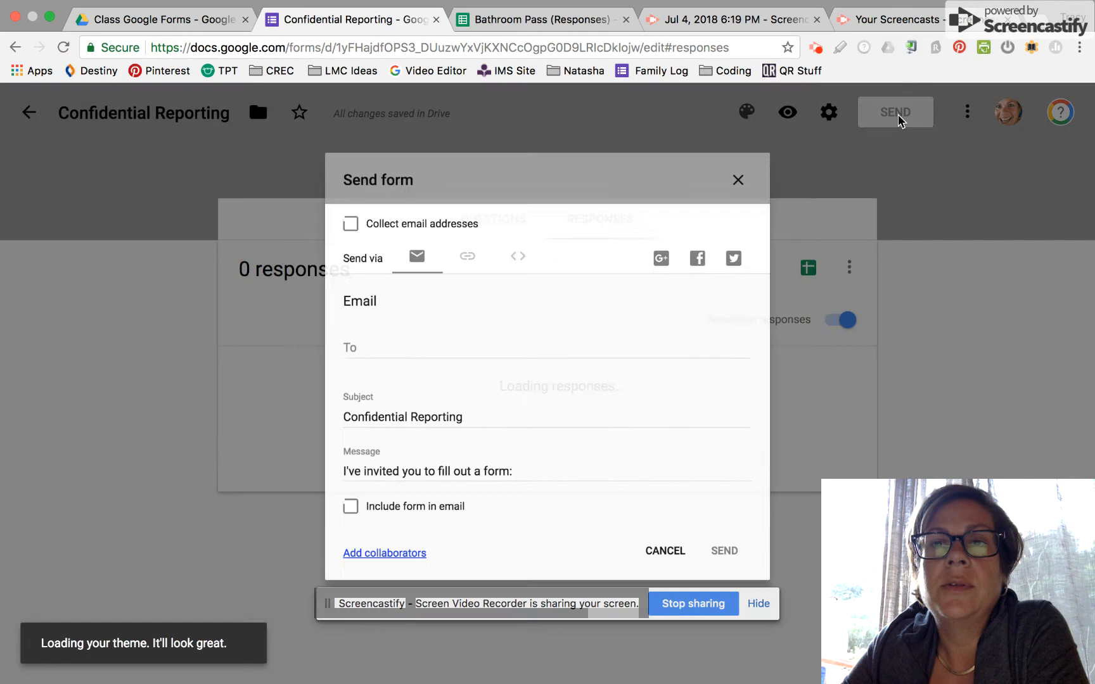
{"action": "left_click", "coordinate": [460, 247]}
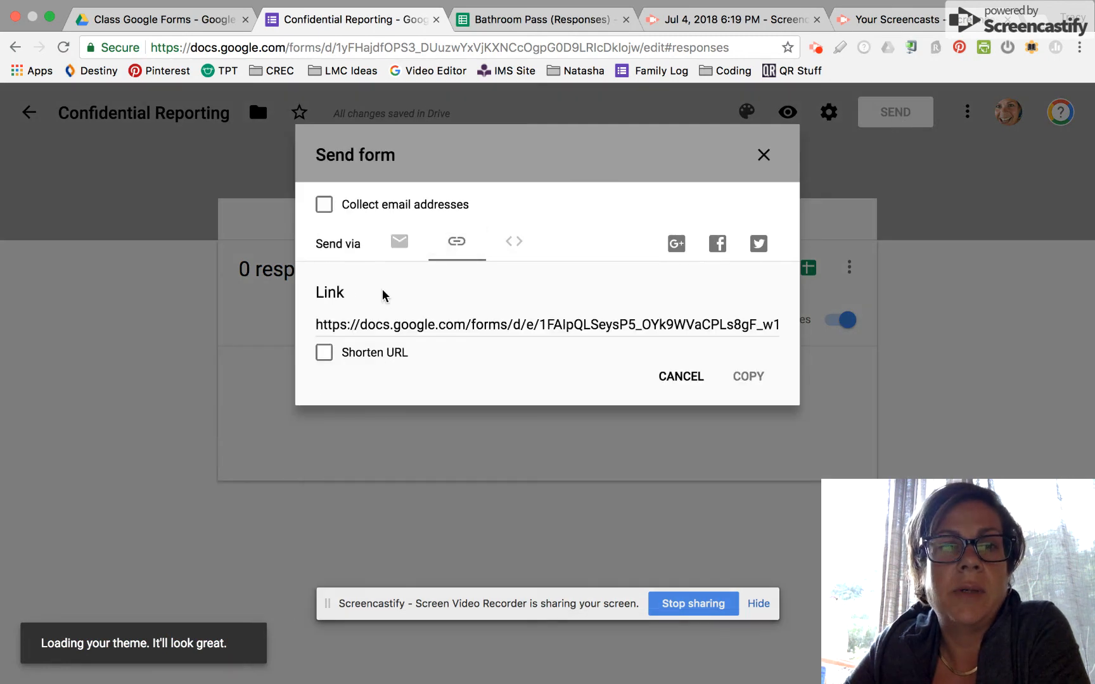
{"action": "left_click", "coordinate": [324, 352]}
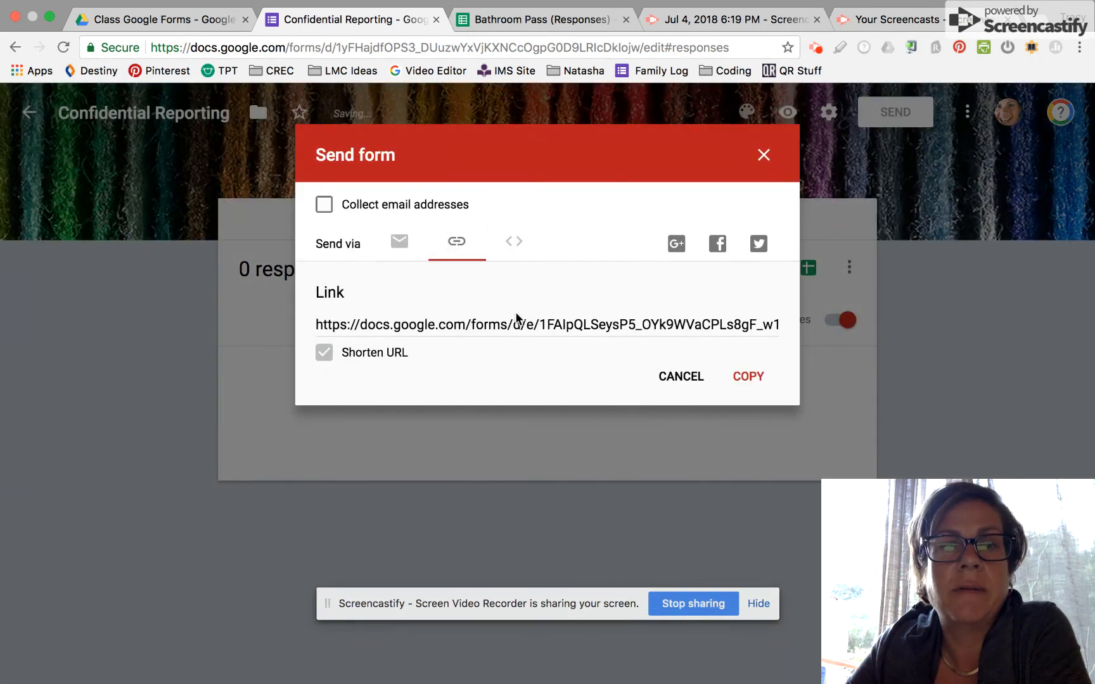